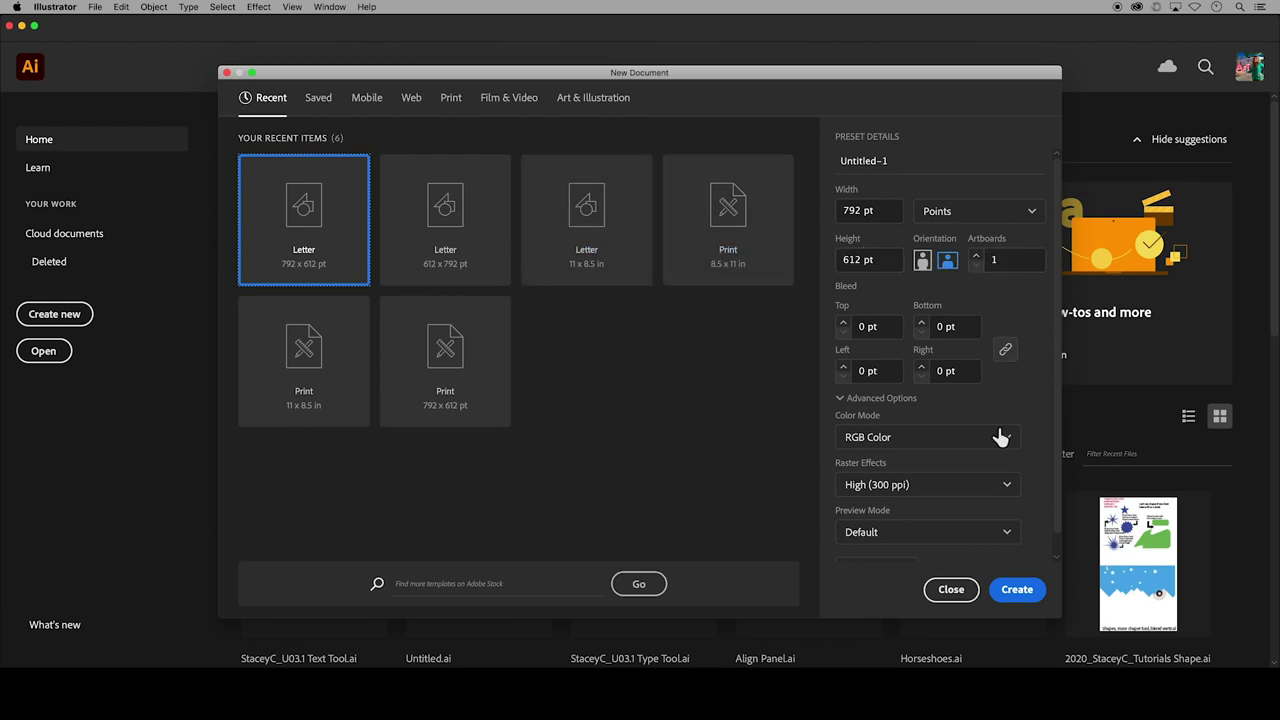
- Create a Letter-size document and load Snowflake & Lily.jpeg from Animal Photos as a linked image
left_click(1016, 590)
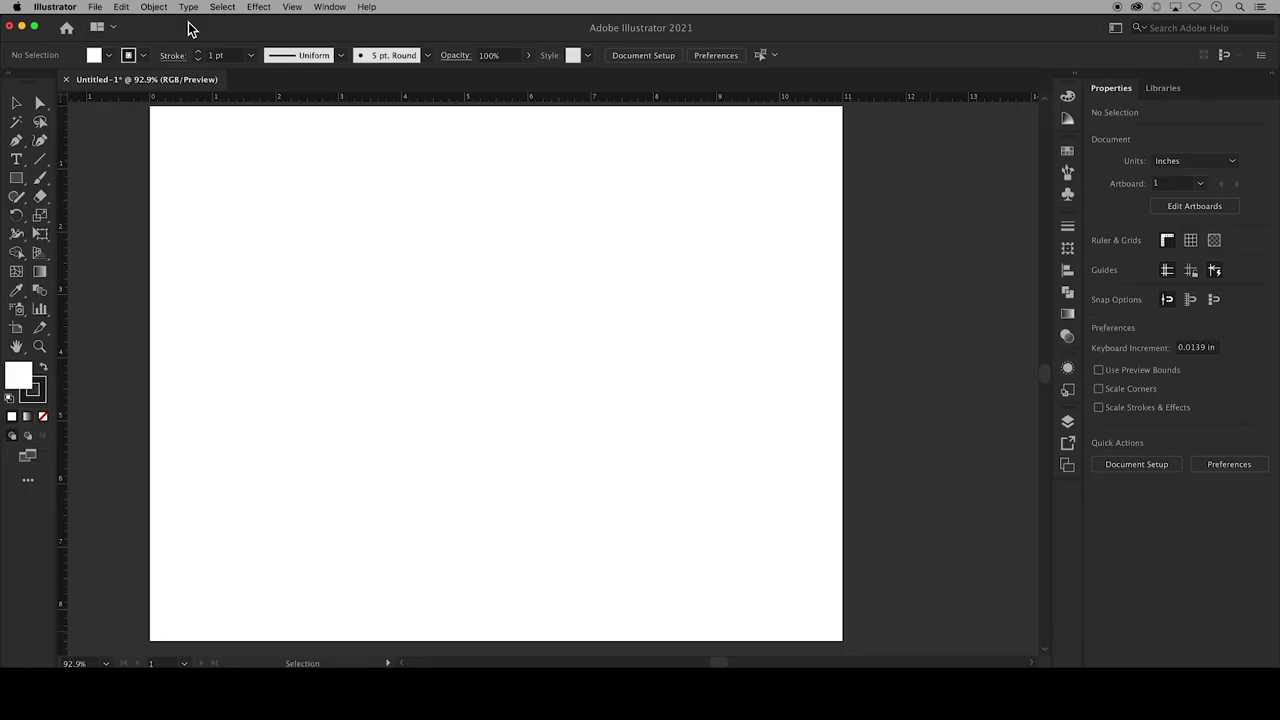
left_click(96, 8)
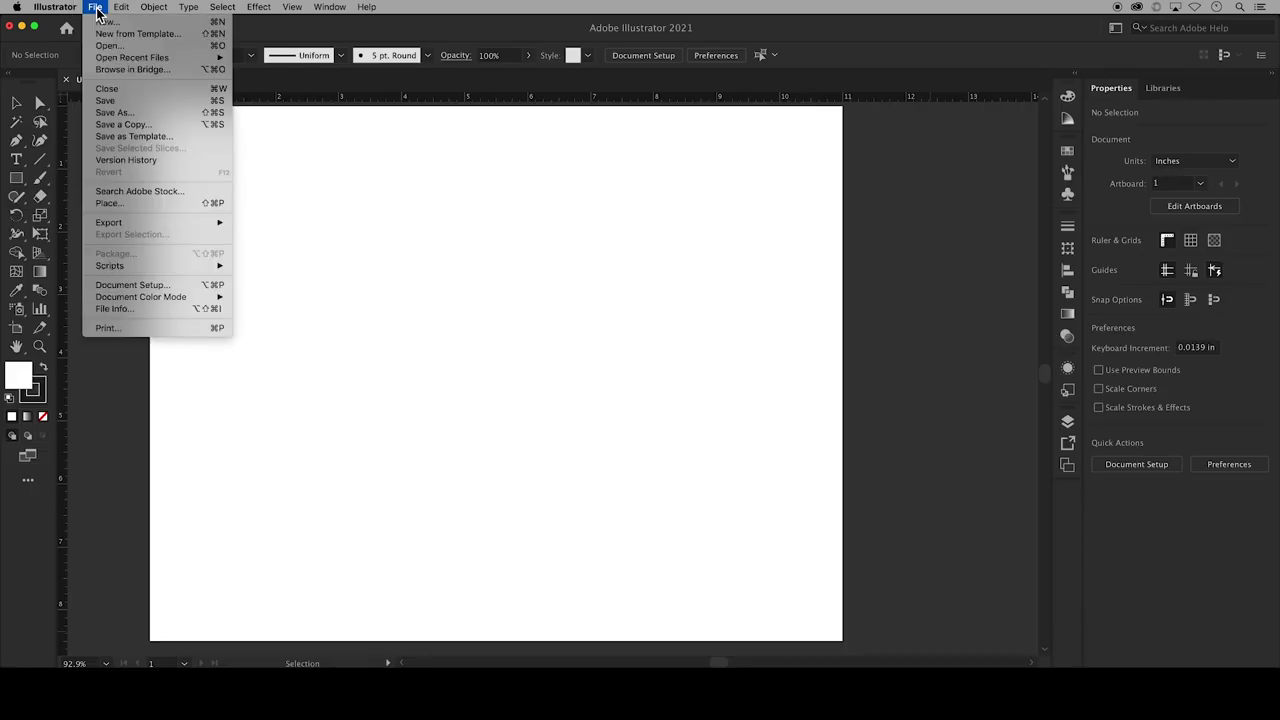
left_click(140, 208)
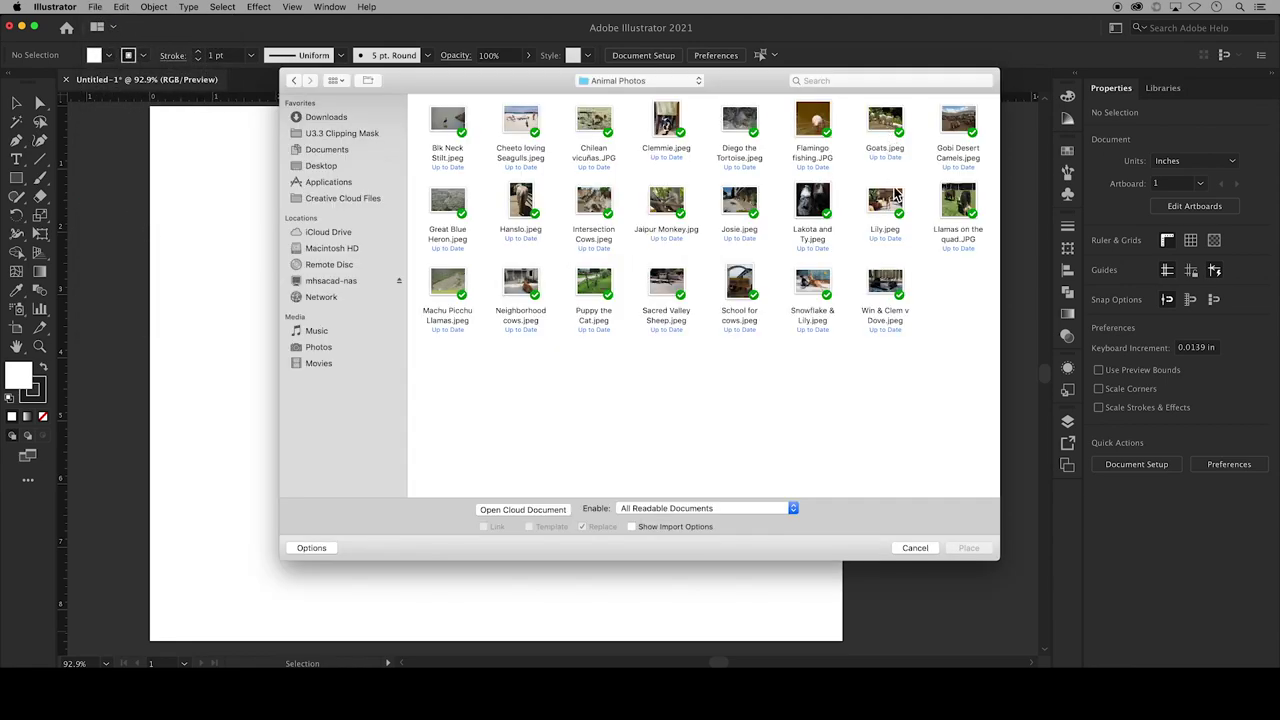
left_click(812, 285)
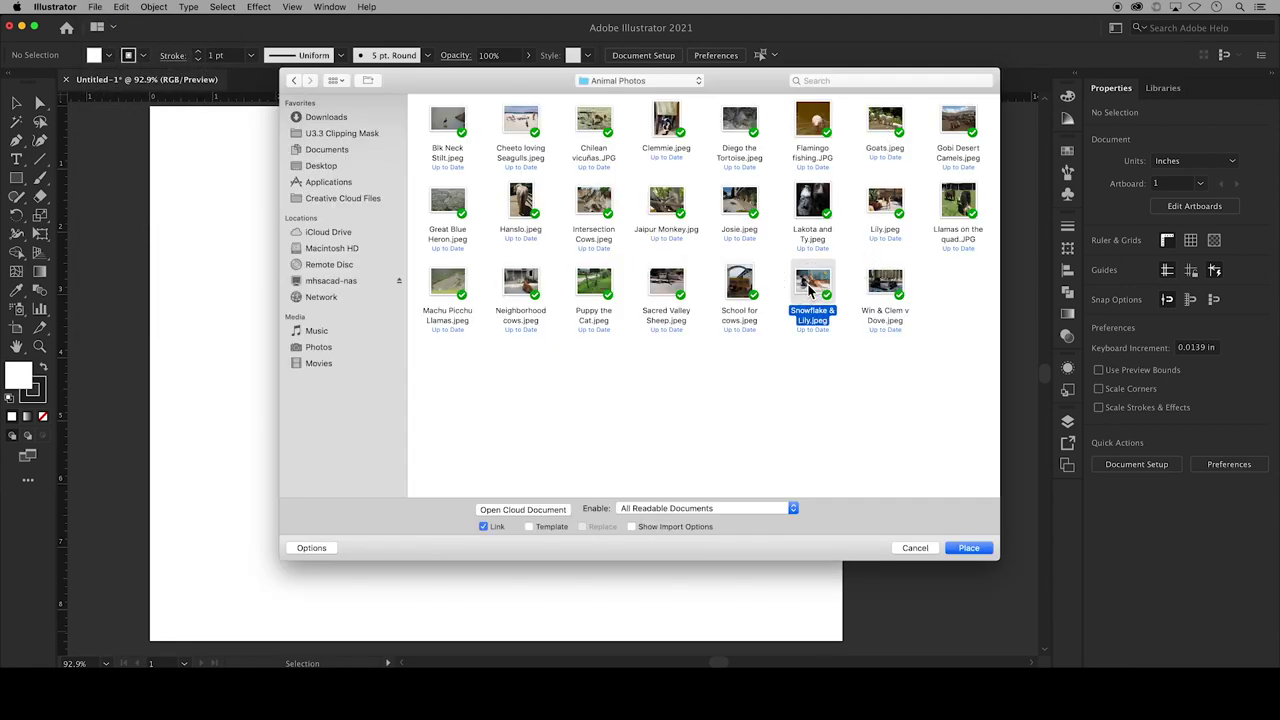
left_click(966, 550)
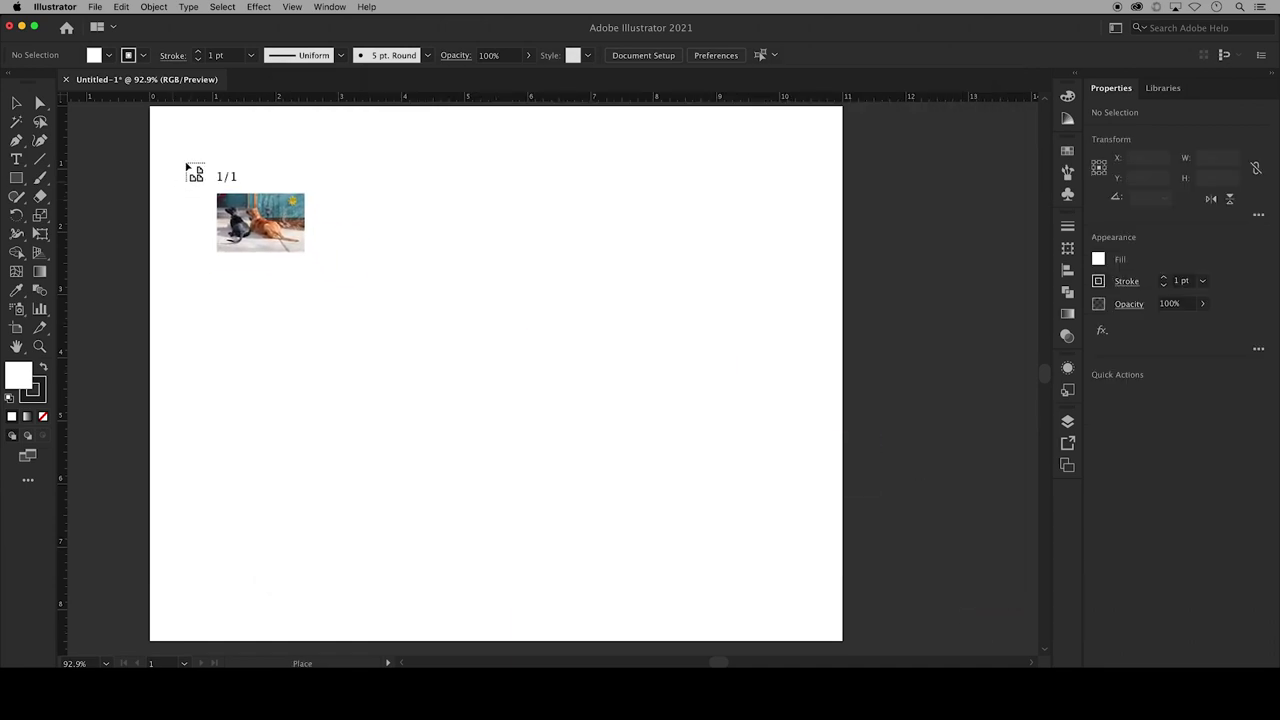
- Place the dog photo across the artboard from its top-left corner and embed it
left_click_drag(171, 126, 829, 604)
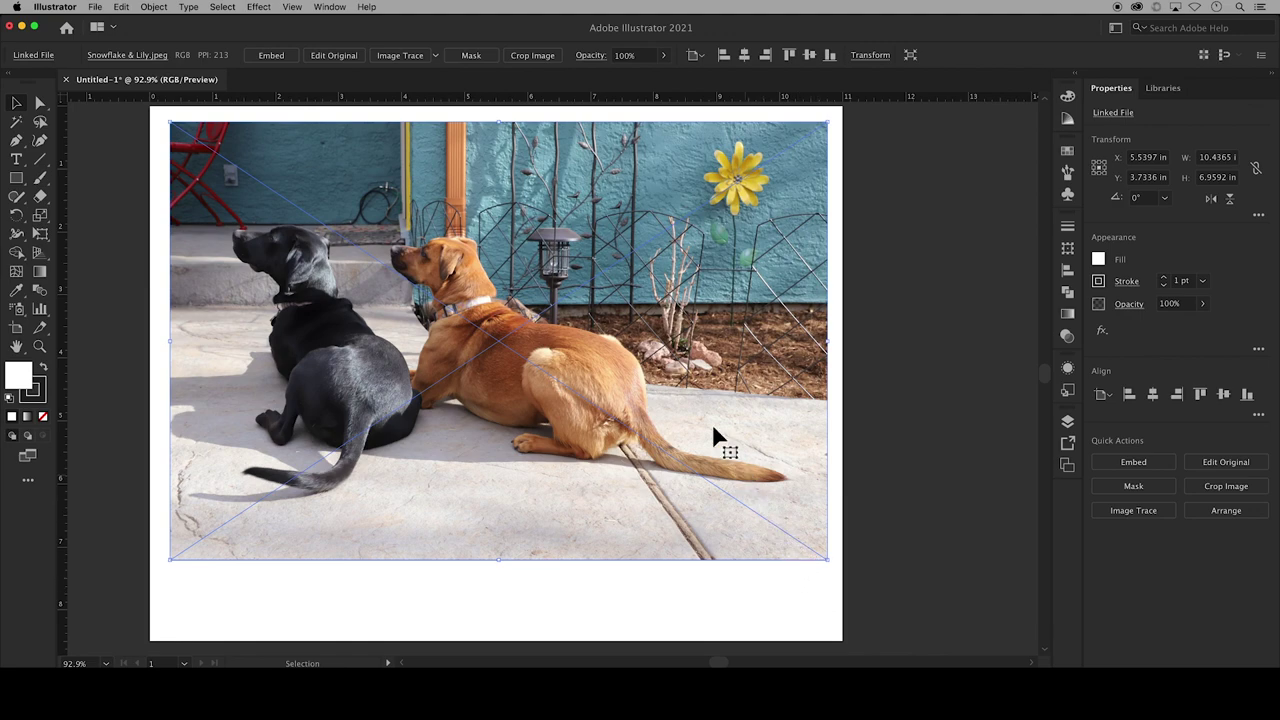
left_click(280, 56)
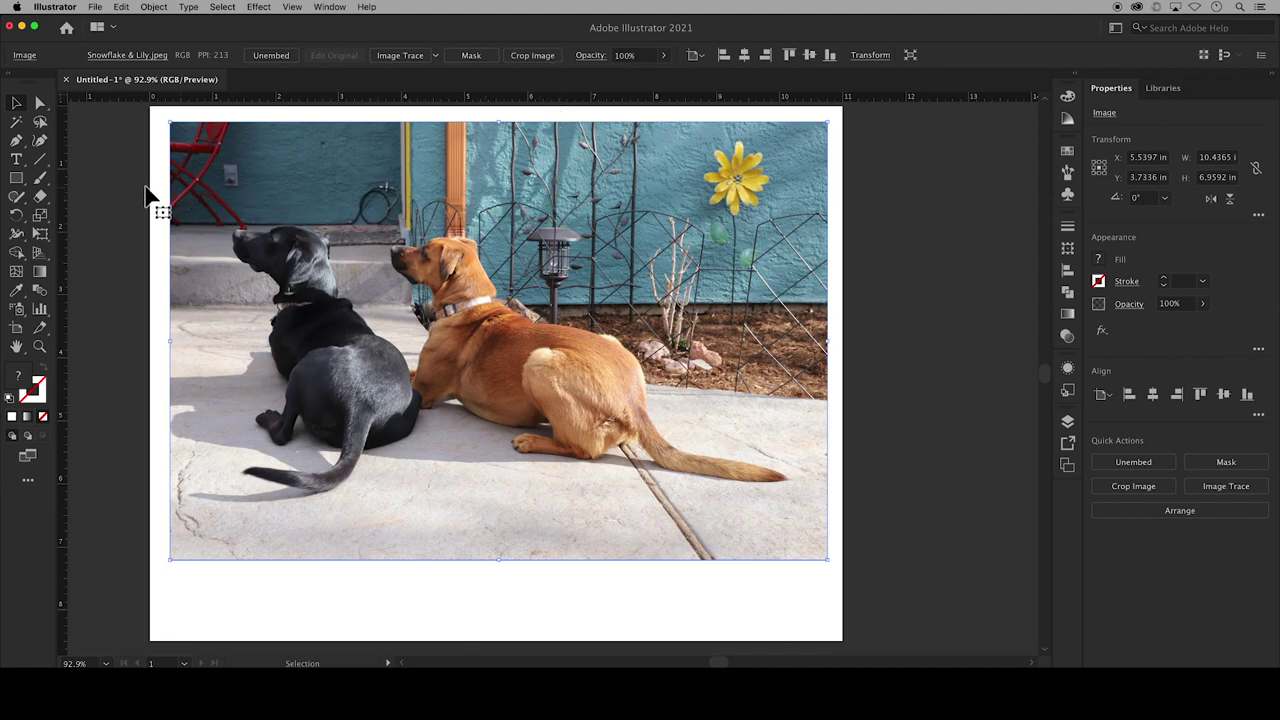
- Type 'Watchdogs' below the photo and scale it up into tall lettering over the dogs
left_click(18, 161)
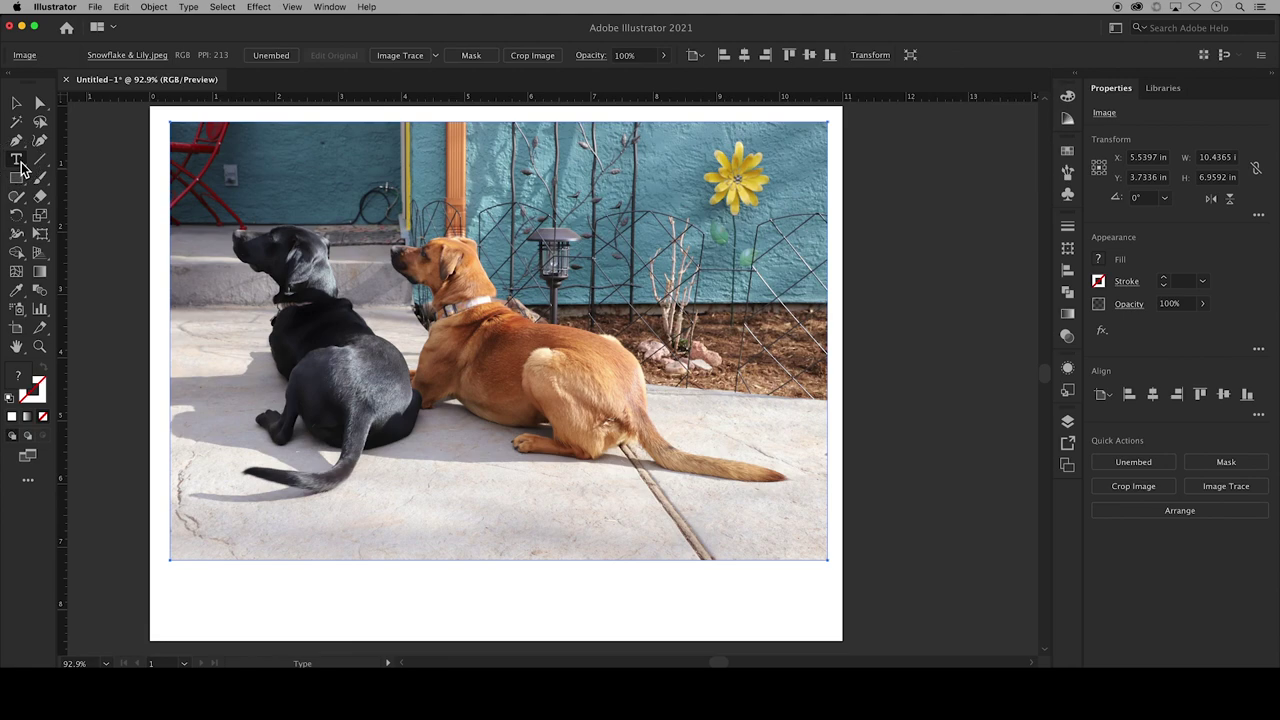
left_click(210, 588)
type("Watchdogs")
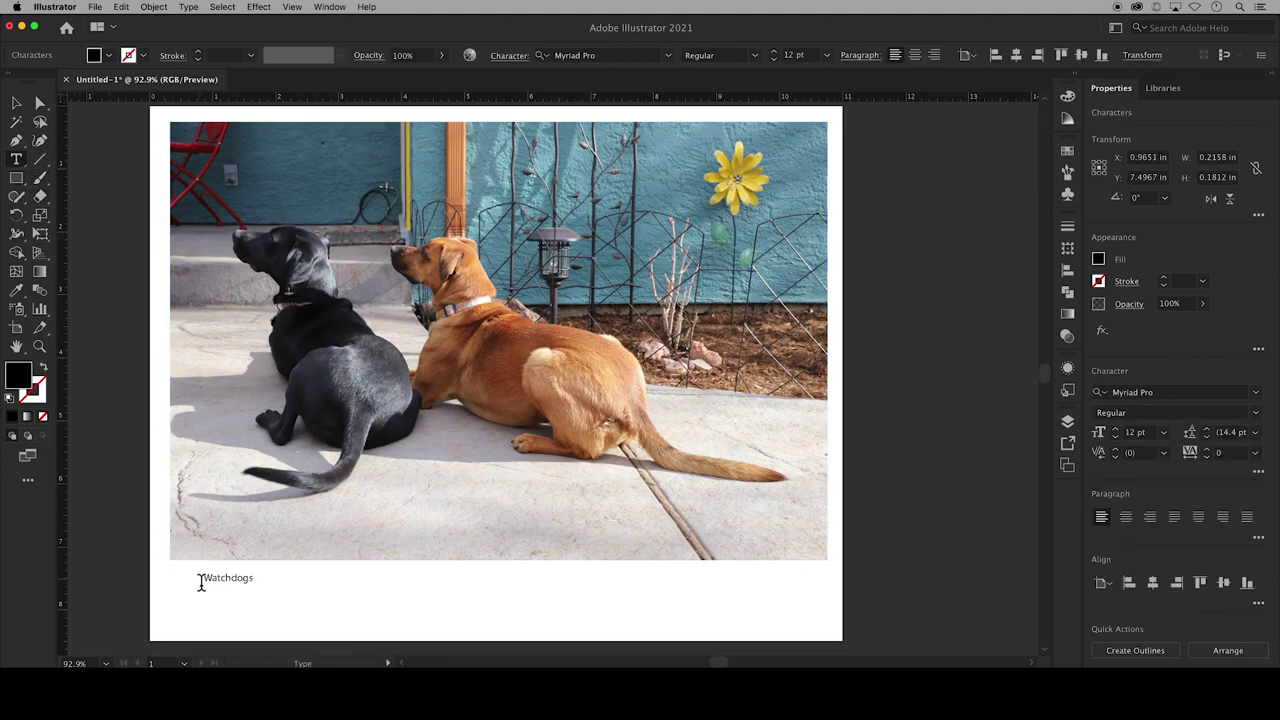
left_click(18, 104)
left_click_drag(256, 584, 318, 610)
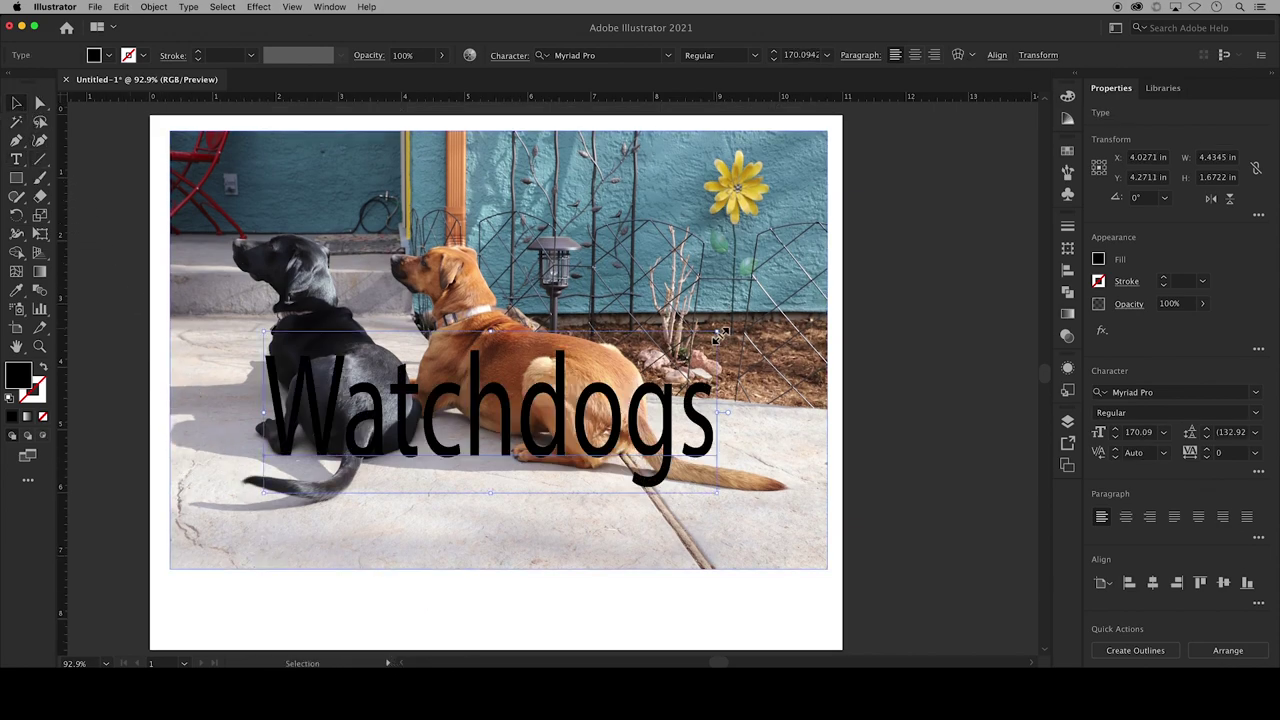
left_click_drag(714, 335, 733, 192)
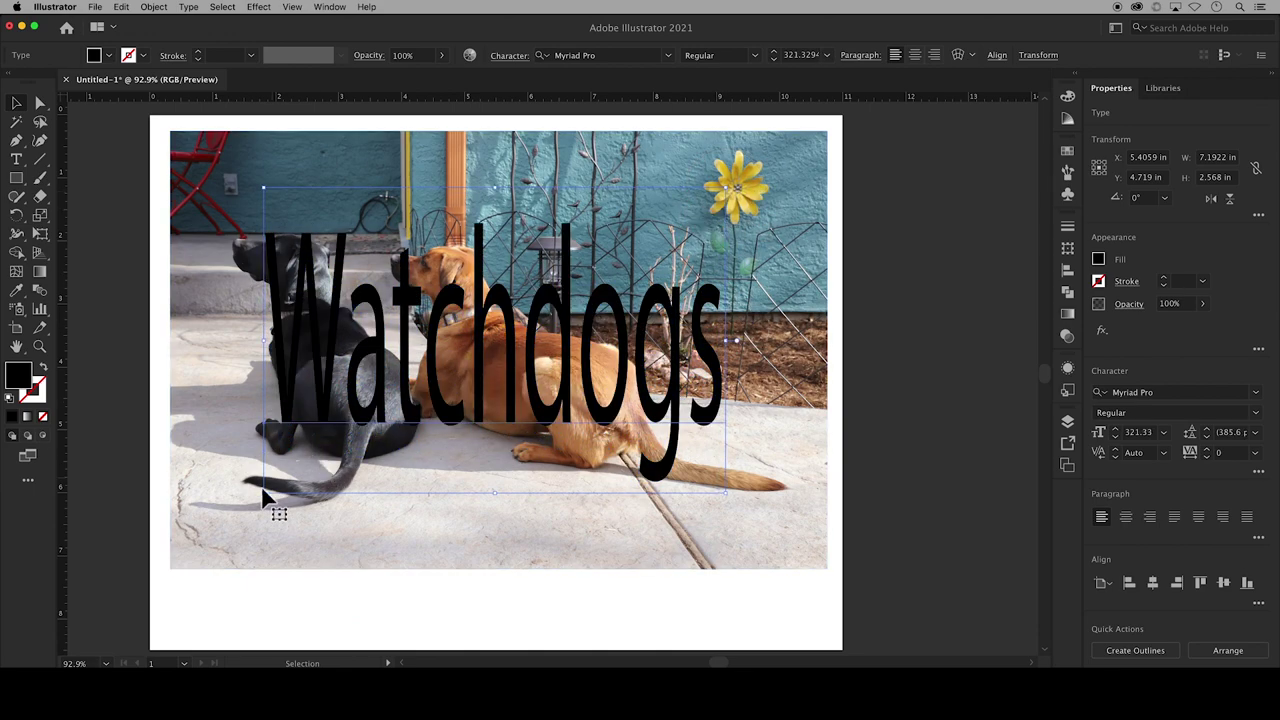
left_click_drag(262, 490, 215, 517)
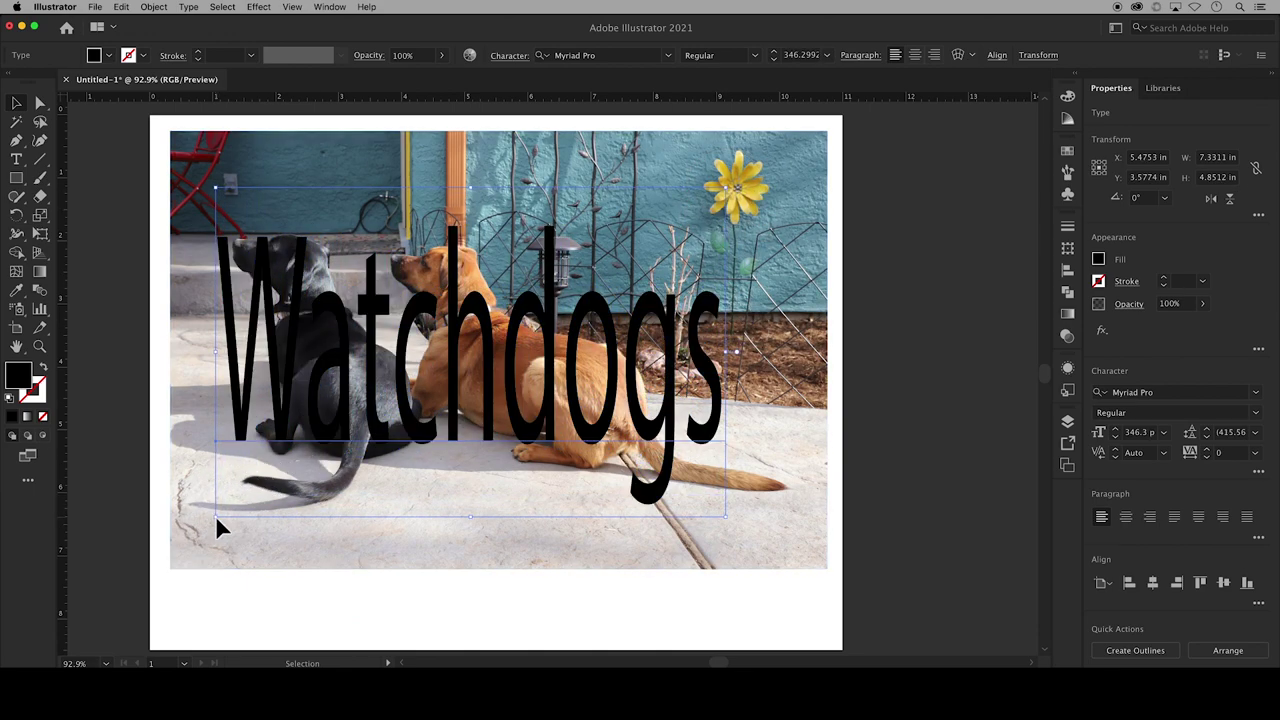
- Make the text All Caps, tighten tracking to -48, and apply AHJ Urbano Bold
left_click(513, 58)
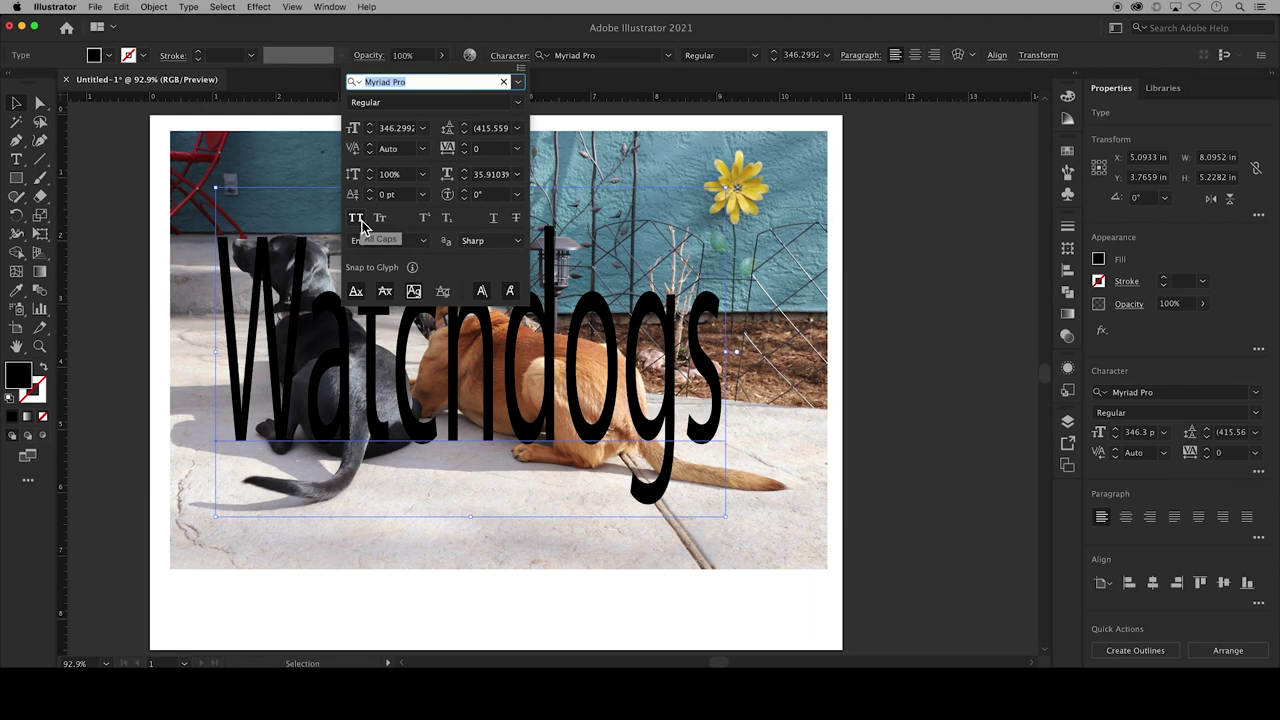
left_click(357, 220)
left_click(464, 152)
left_click(464, 152)
left_click_drag(464, 152, 466, 153)
left_click(520, 83)
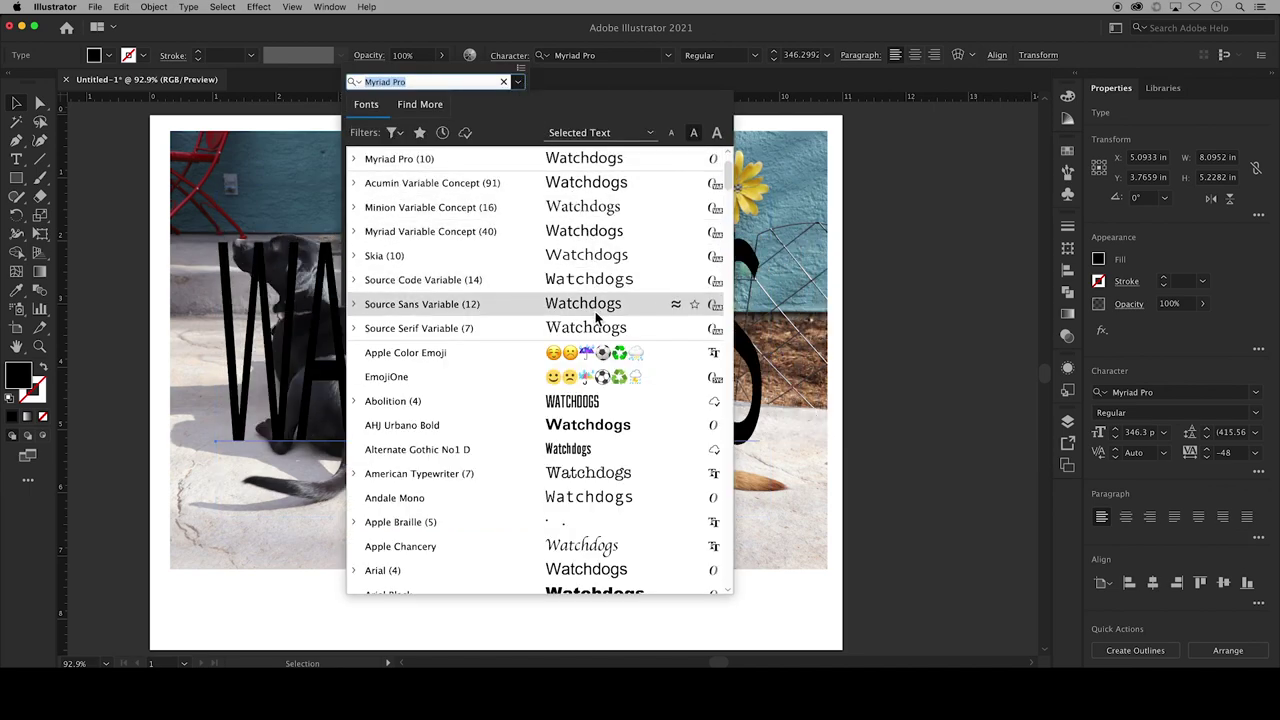
scroll(602, 383, "down", 1)
left_click(590, 353)
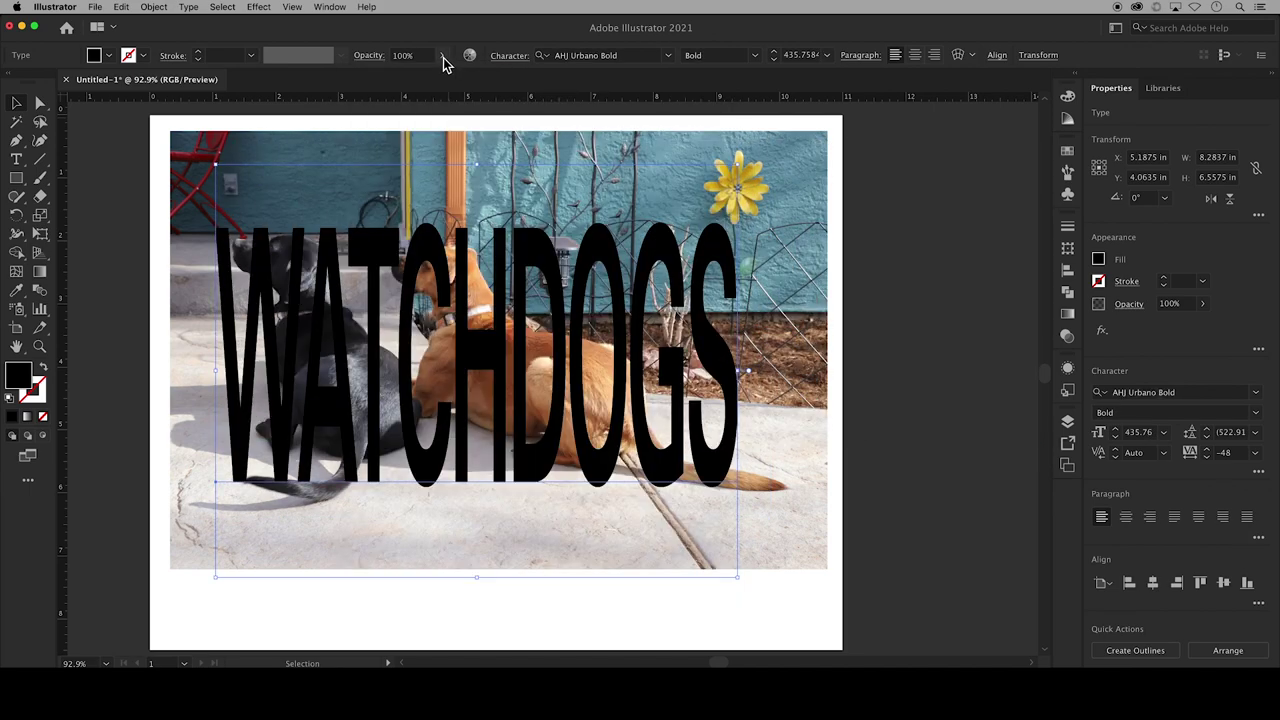
left_click(442, 56)
- Lower the WATCHDOGS text opacity to 48%
left_click_drag(440, 76, 411, 77)
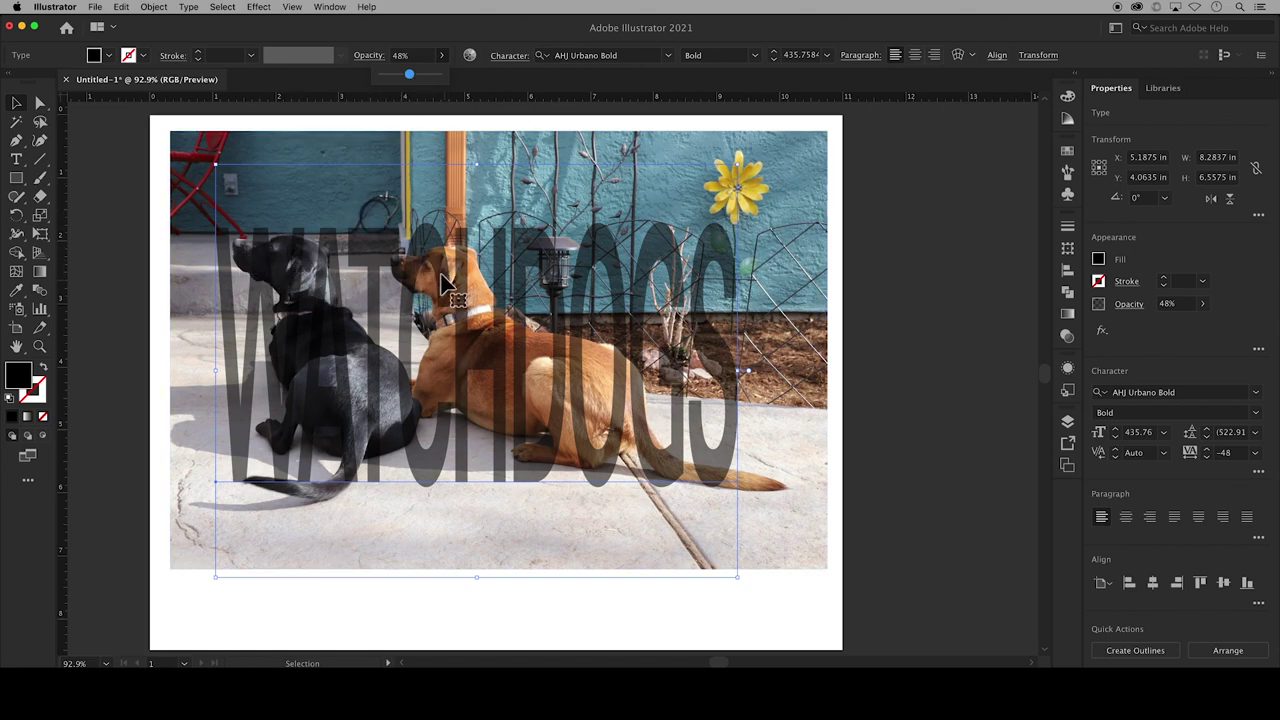
double_click(424, 340)
key("Escape")
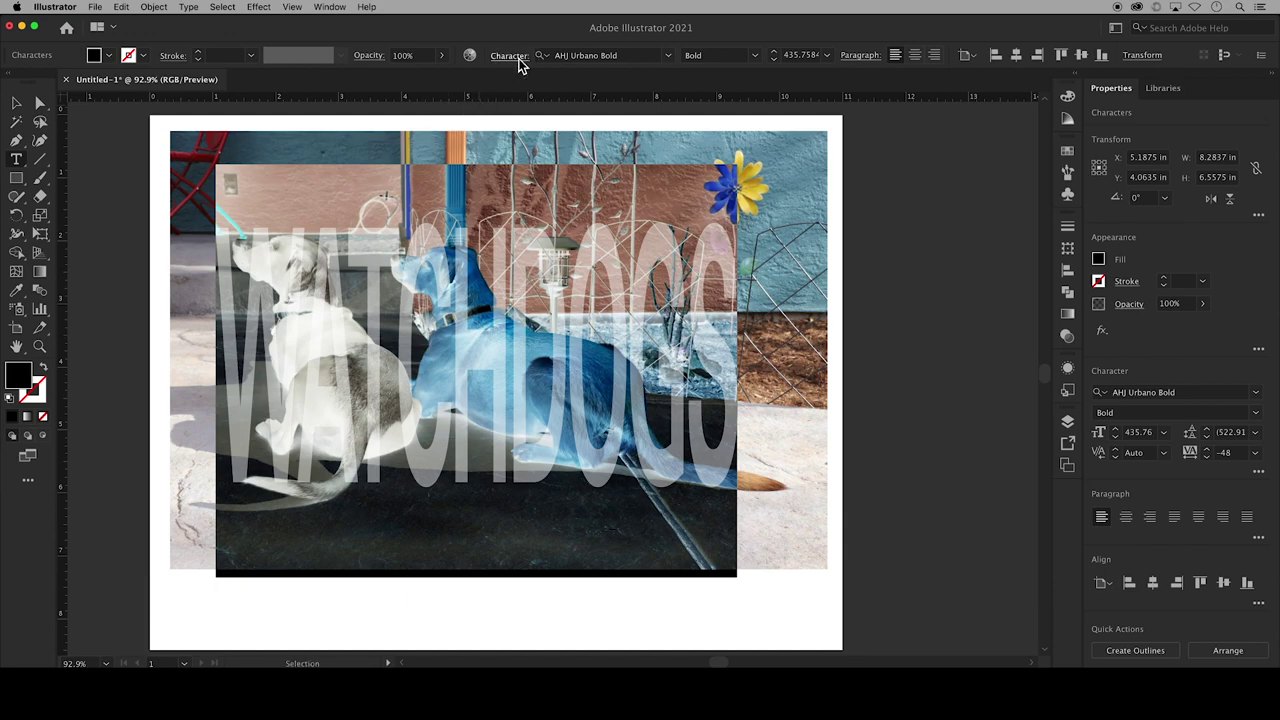
- Change the WATCHDOGS font from AHJ Urbano Bold to Arial Black
left_click(518, 60)
left_click(517, 81)
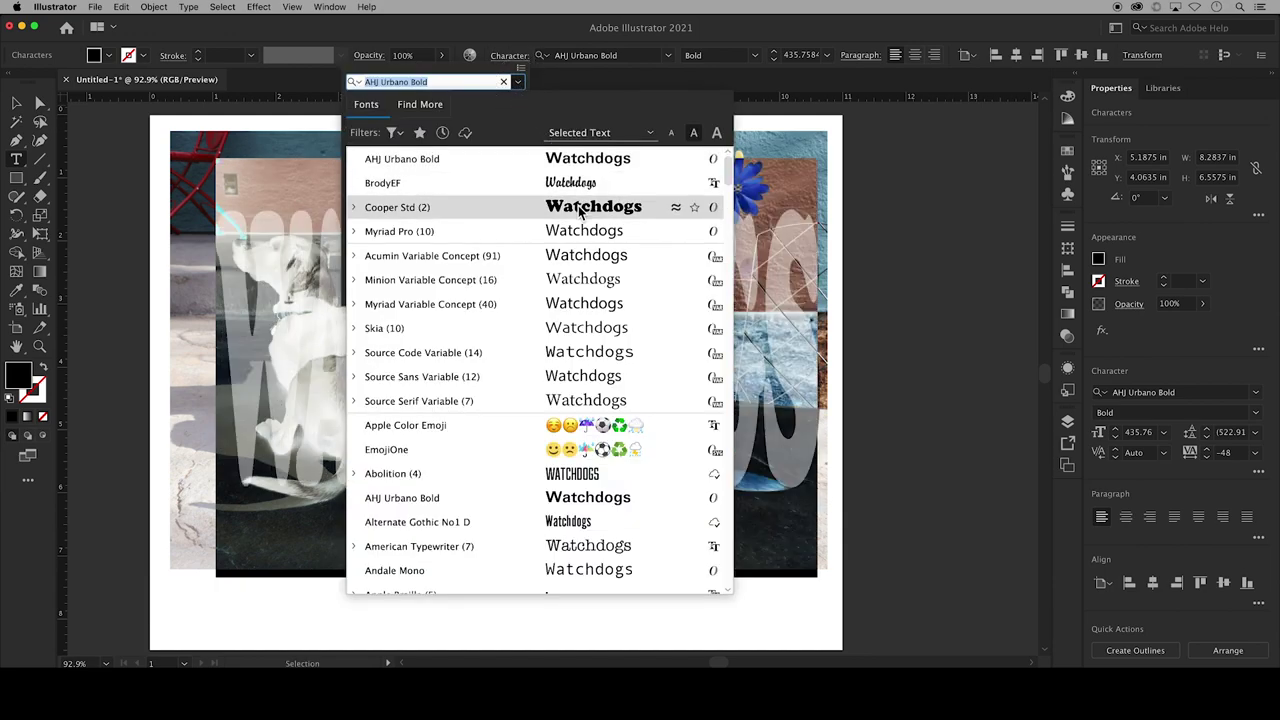
scroll(590, 358, "down", 6)
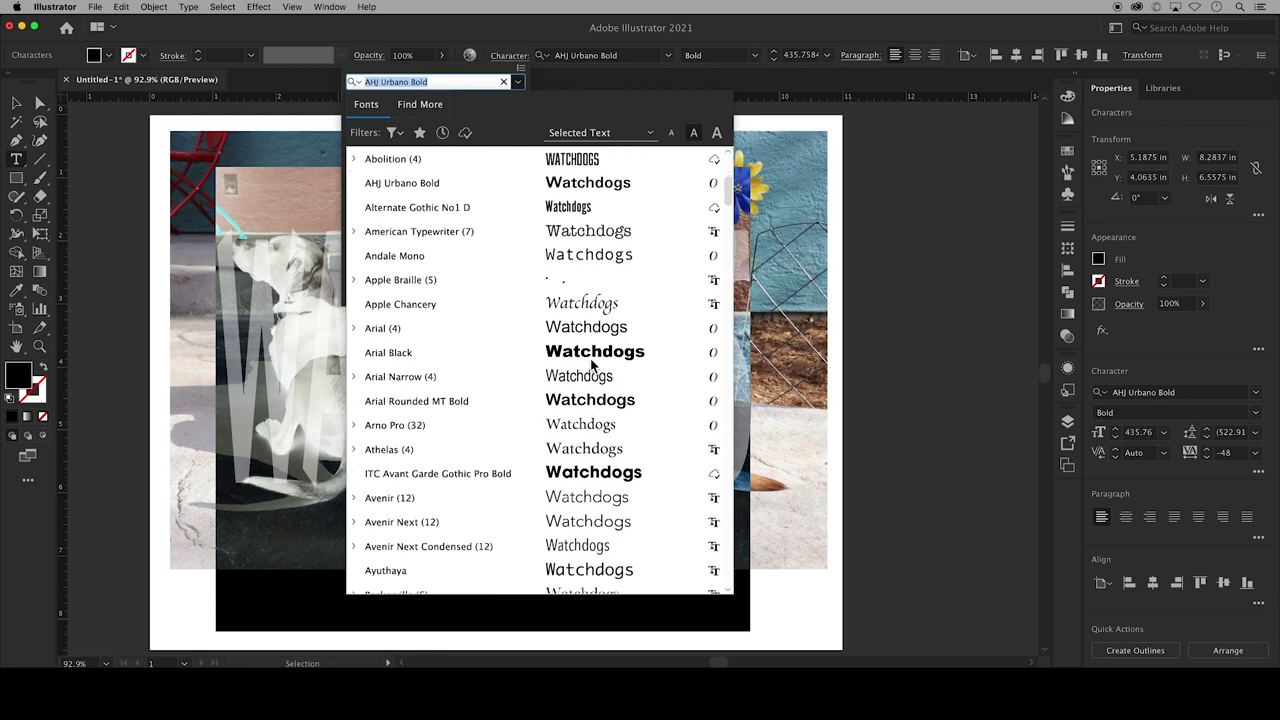
left_click(593, 355)
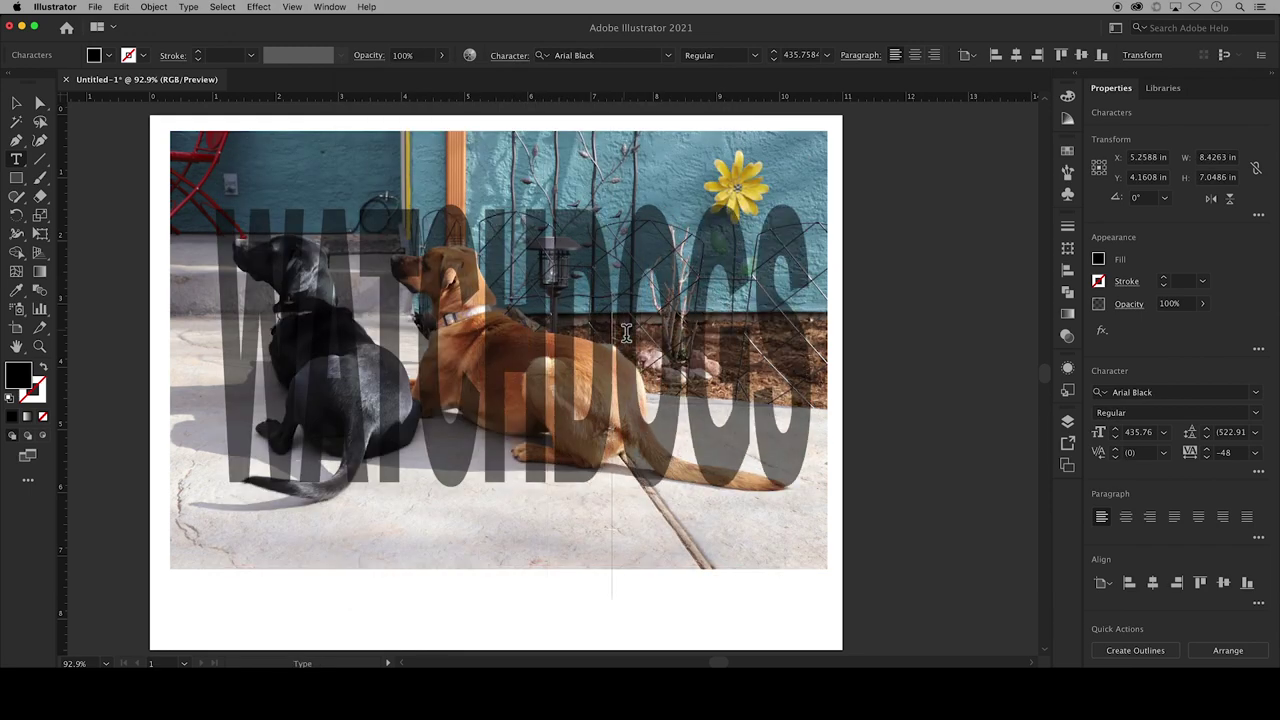
left_click(875, 210, "ctrl")
- Squeeze WATCHDOGS in from both sides to about 7.09 in wide, then deselect it
left_click(20, 105)
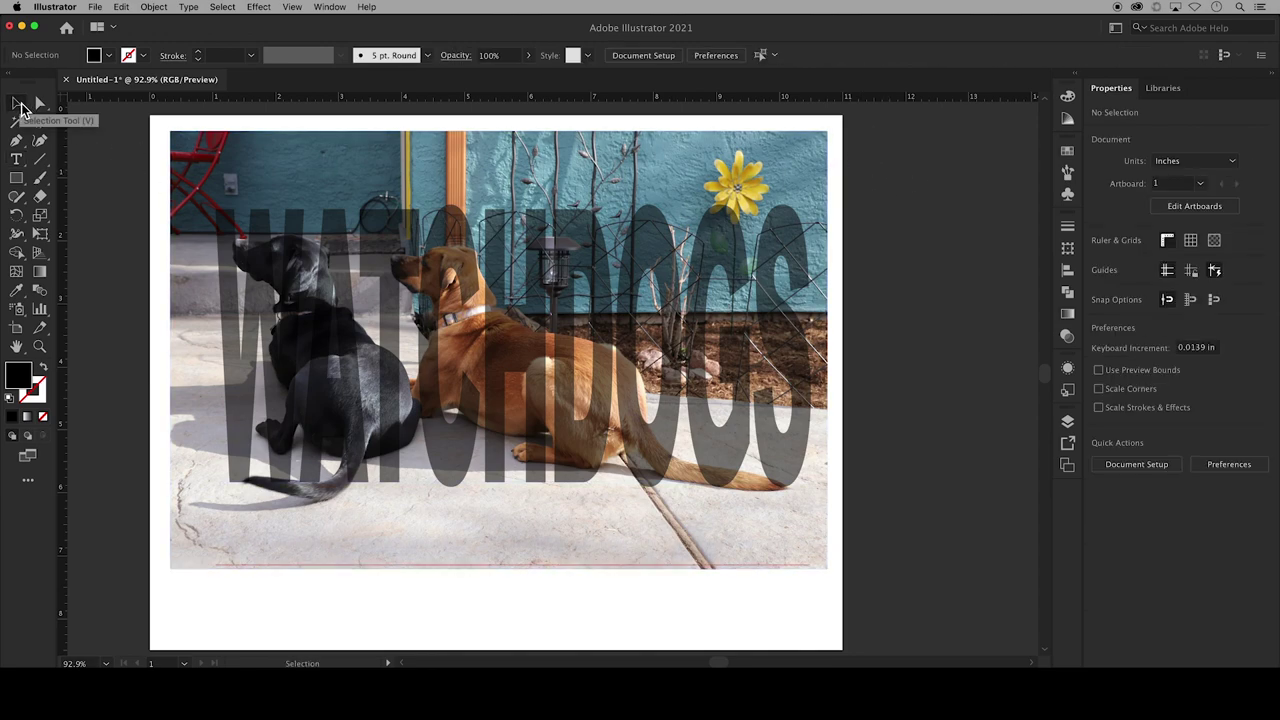
left_click(722, 425)
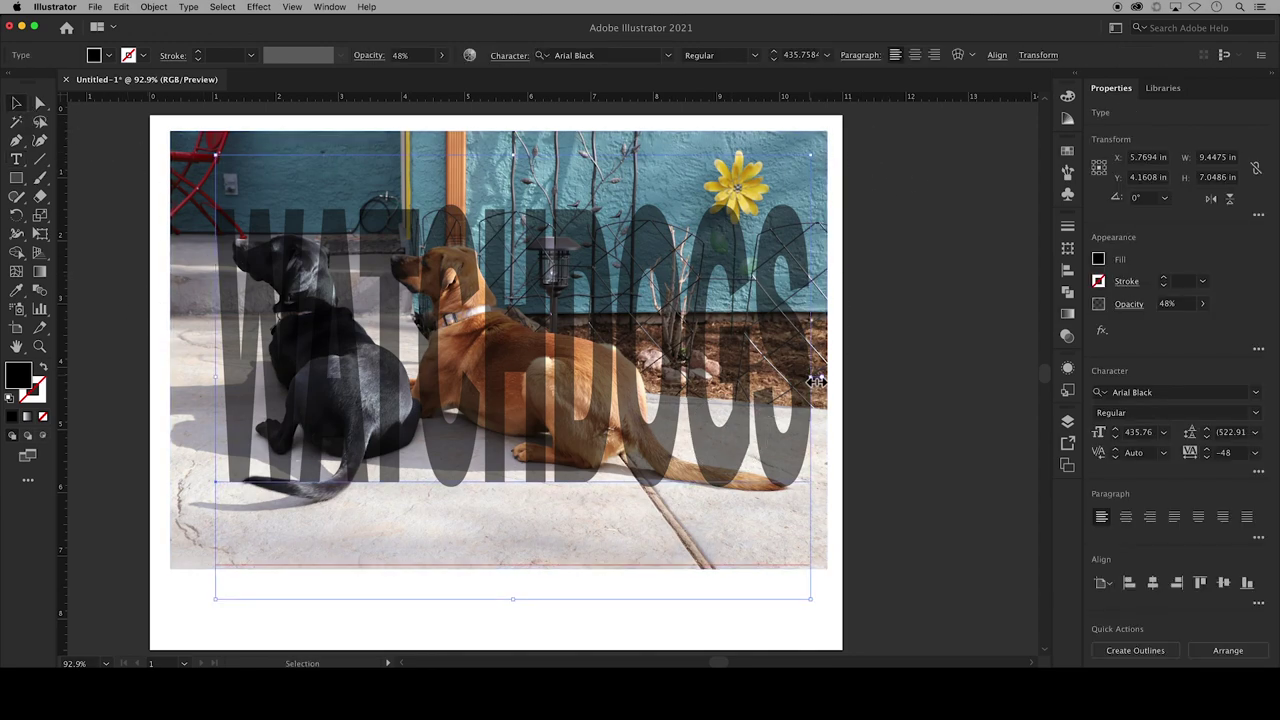
left_click_drag(816, 381, 686, 420)
left_click_drag(216, 378, 224, 372)
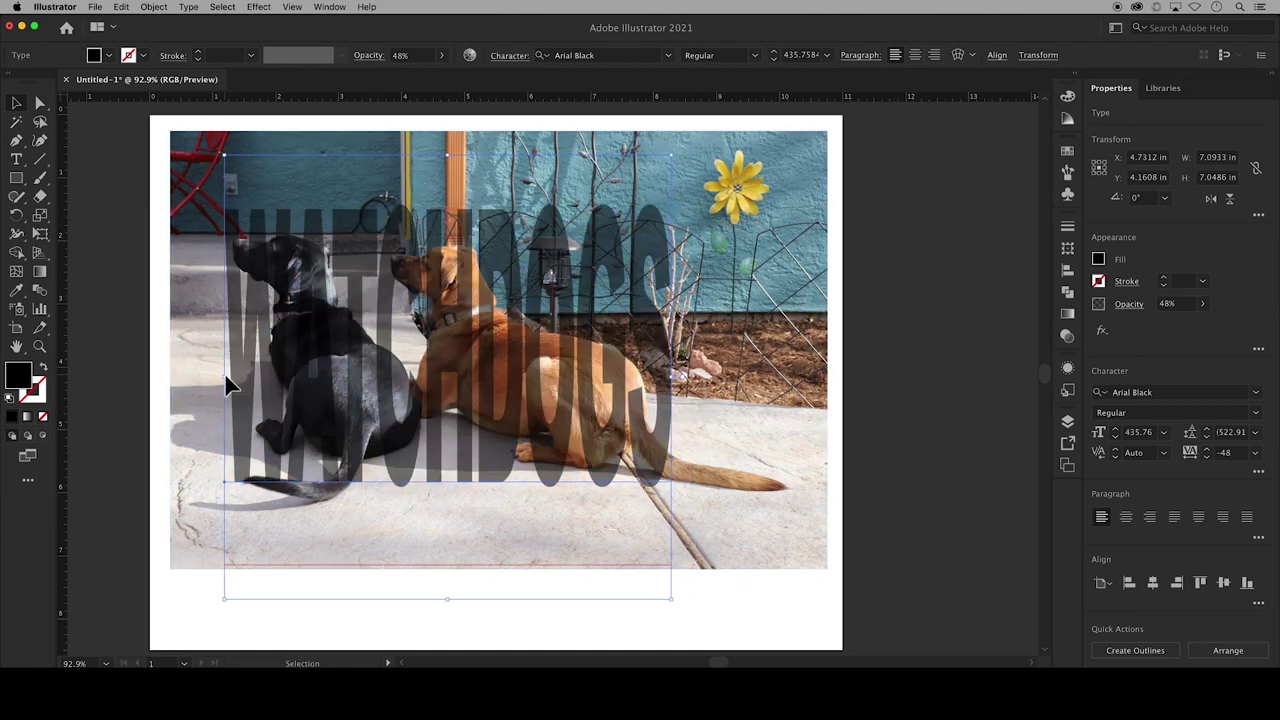
left_click(131, 395)
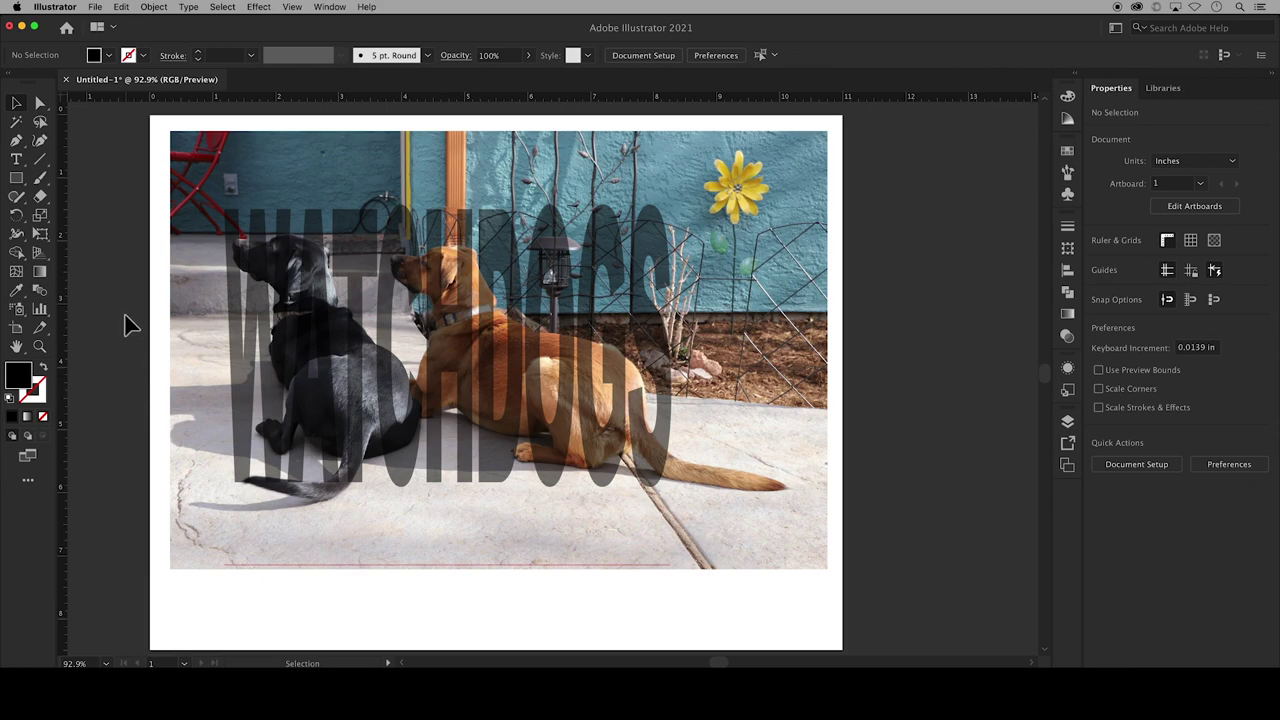
- Select the photo and WATCHDOGS text together and make a clipping mask from them
left_click_drag(130, 113, 880, 607)
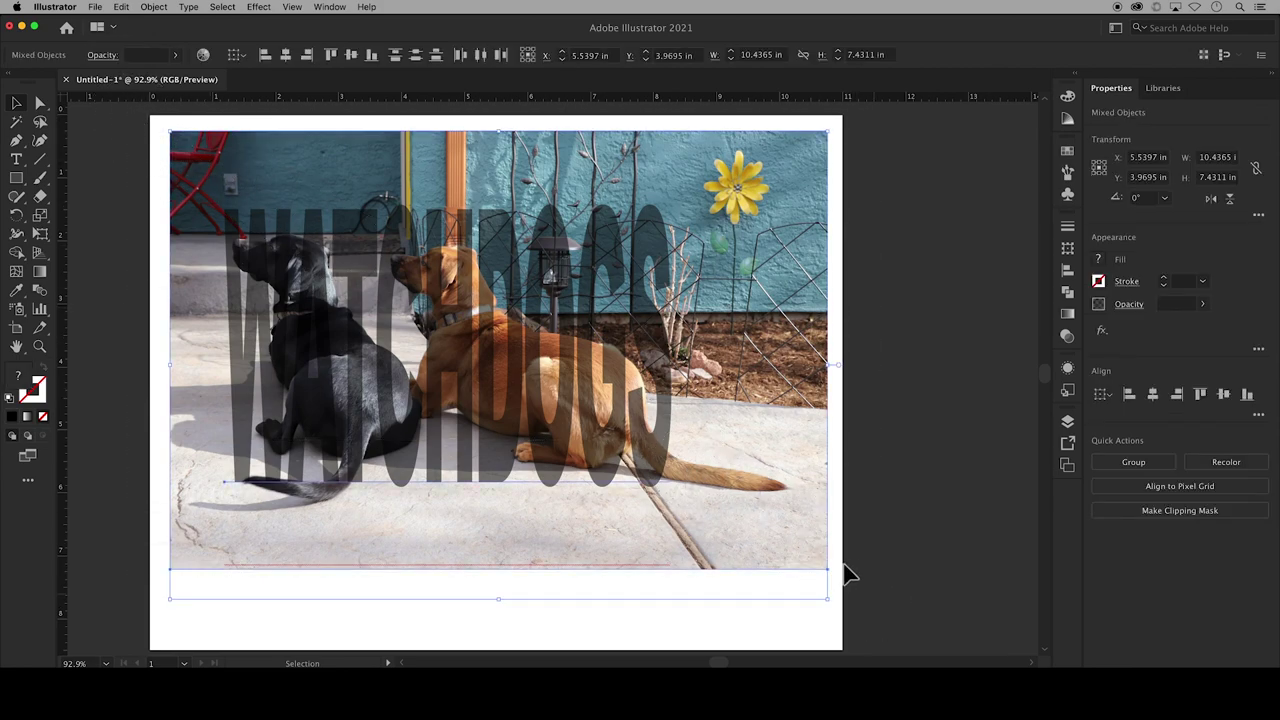
left_click(156, 8)
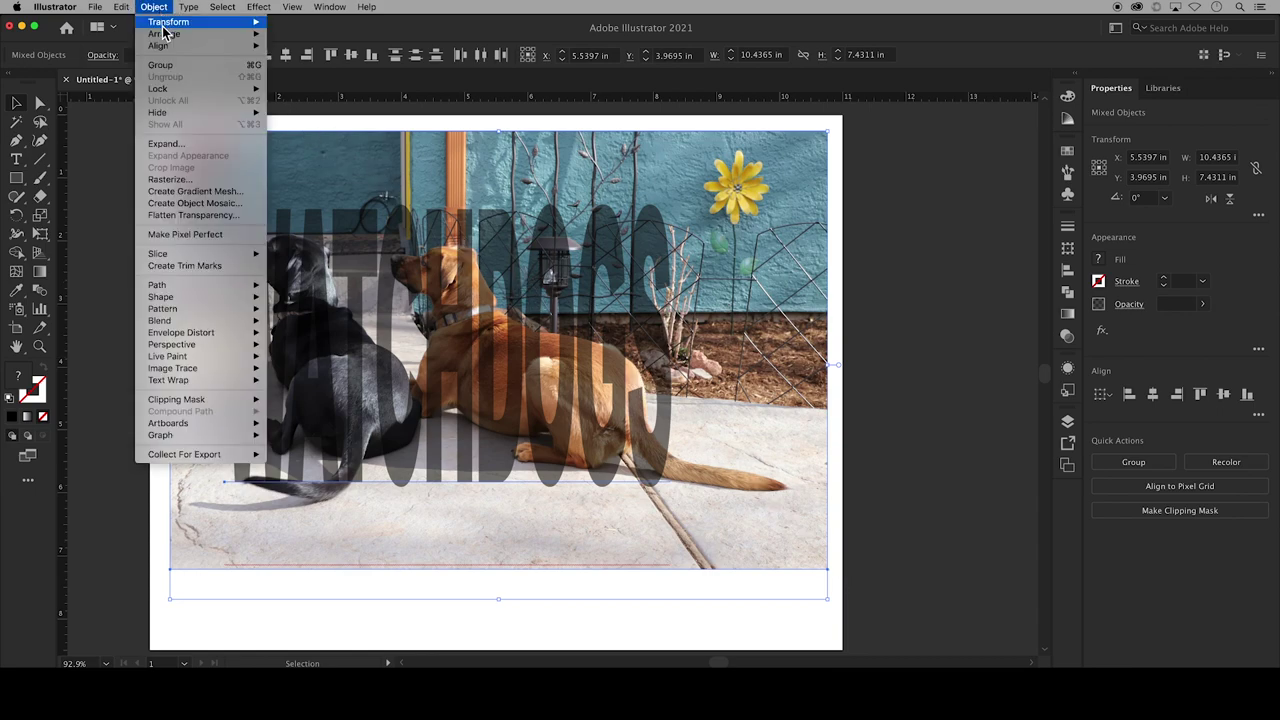
mouse_move(180, 403)
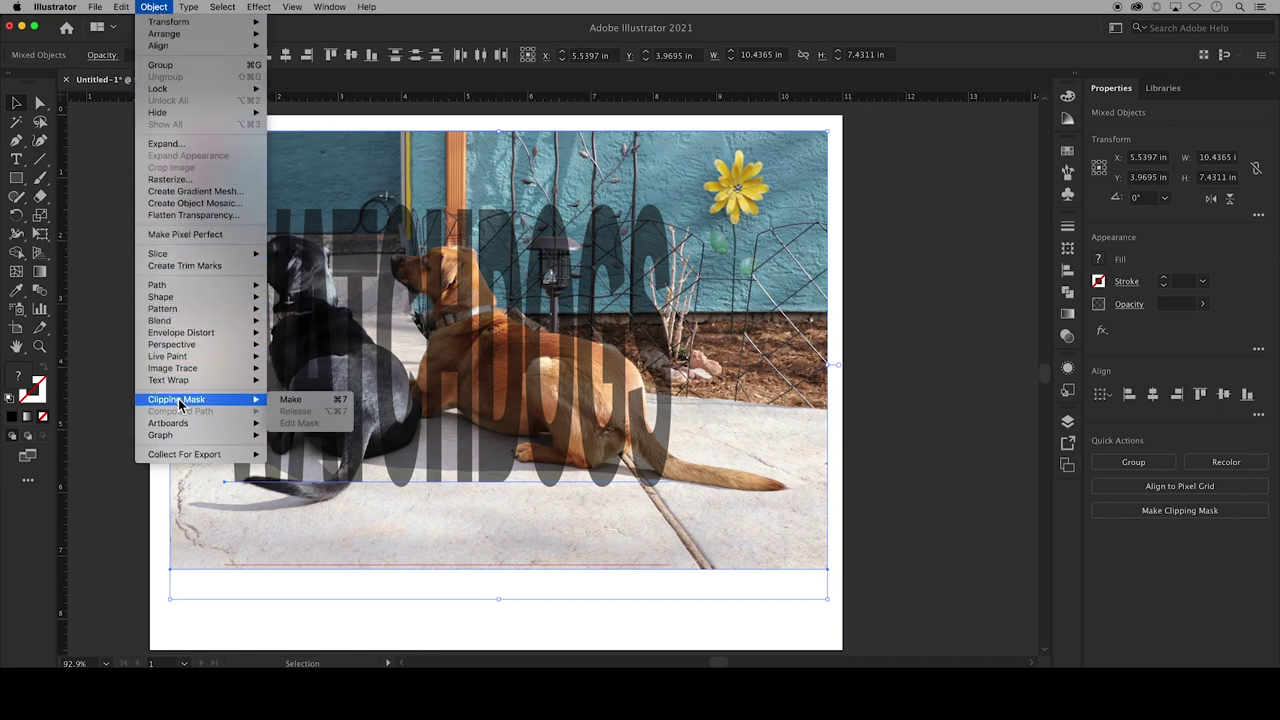
left_click(291, 400)
left_click(128, 399)
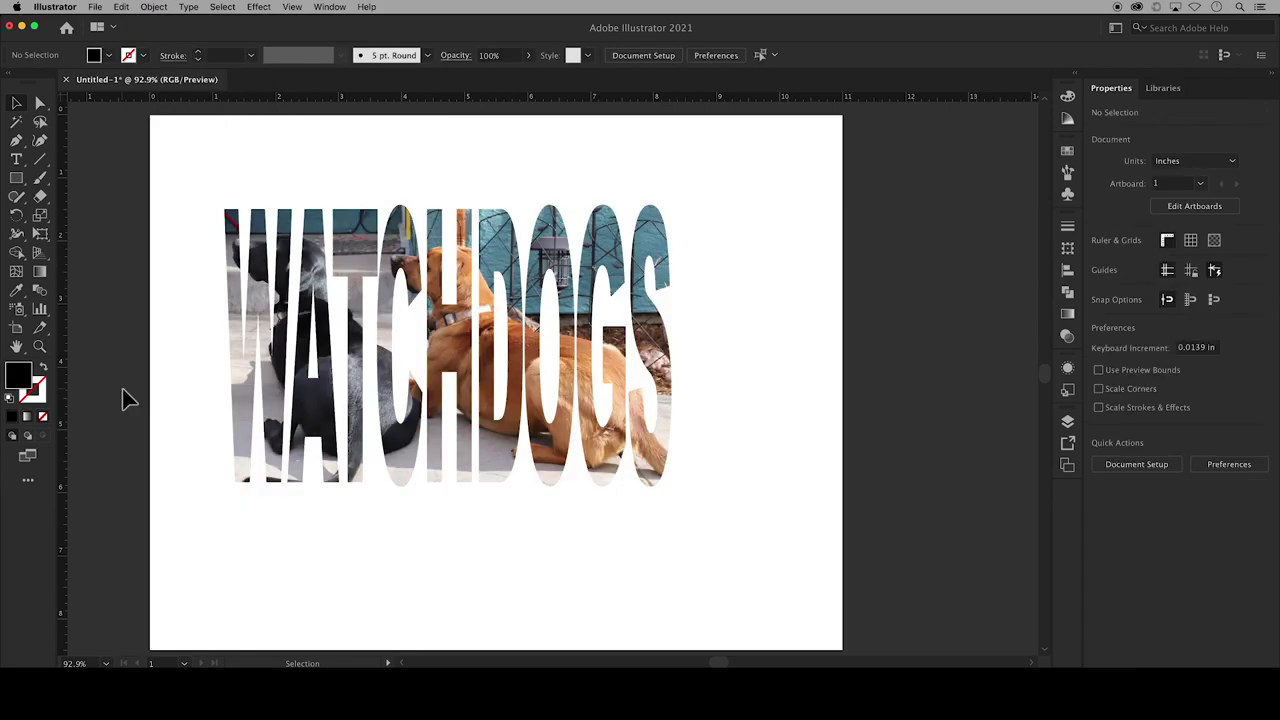
- Select the word inside the mask and type 'CH' over it
double_click(511, 417)
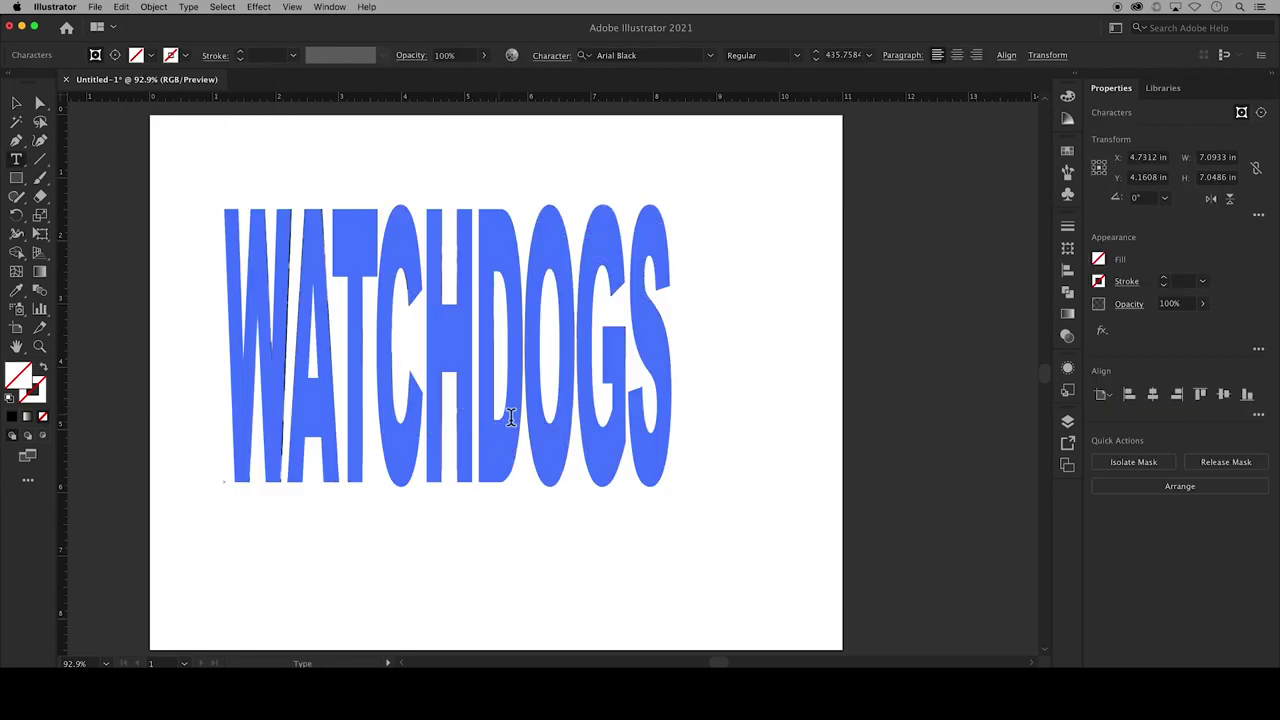
key("BackSpace")
key("BackSpace")
type("CH")
- Resize the WATCHDOGS clip group, undo the widening, and bring up the Layers panel
left_click(16, 103)
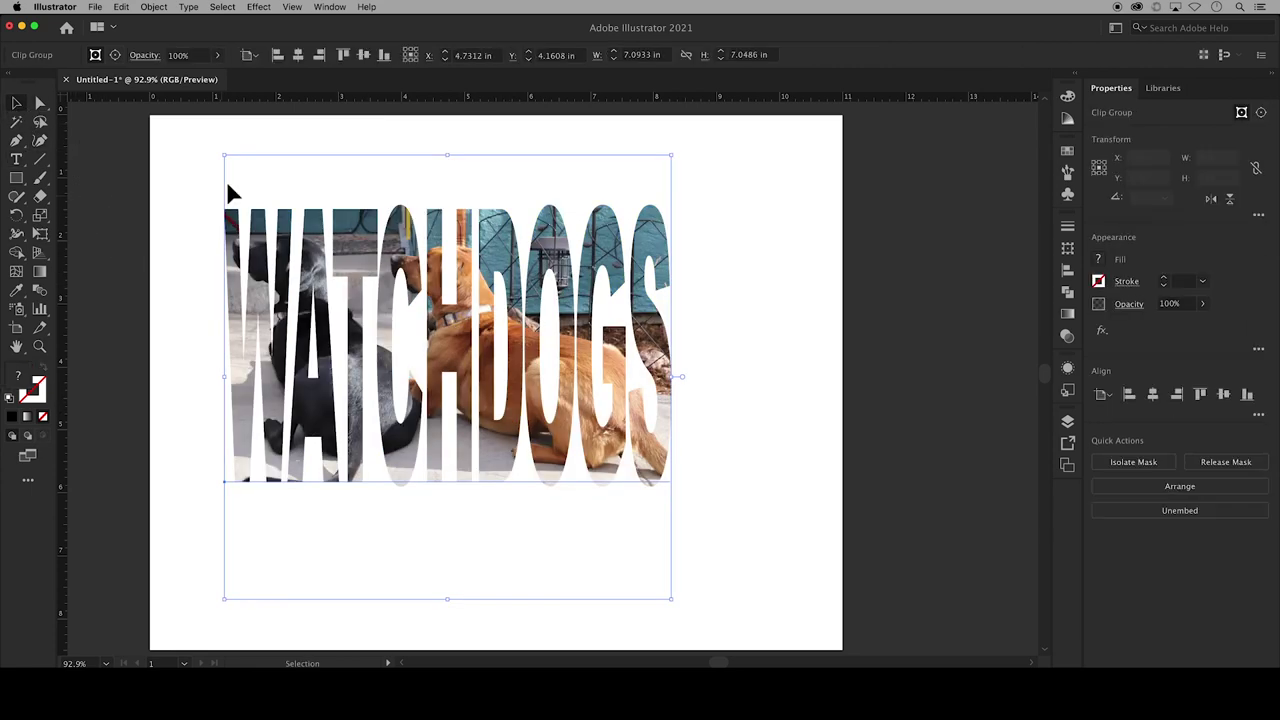
mouse_move(448, 158)
left_mouse_down()
mouse_move(455, 177)
mouse_move(448, 147)
left_mouse_up()
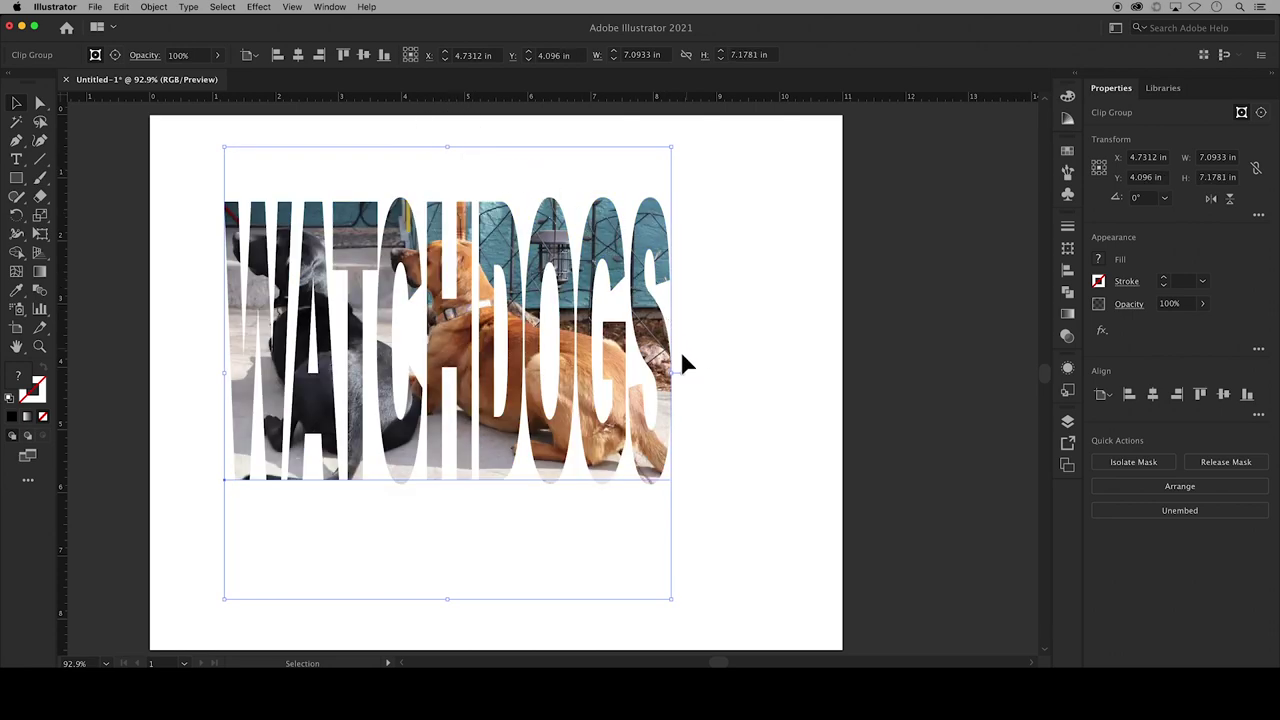
left_click_drag(677, 378, 789, 373)
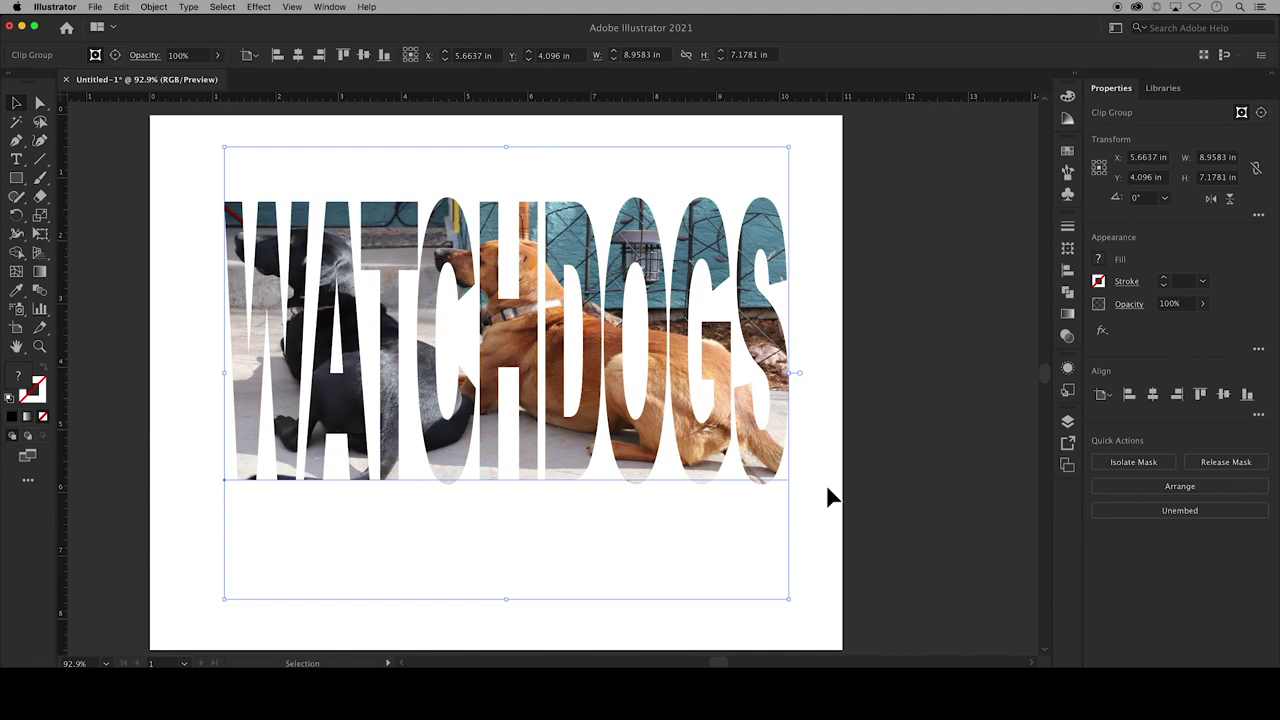
key("ctrl+z")
left_click(828, 497)
left_click(1069, 426)
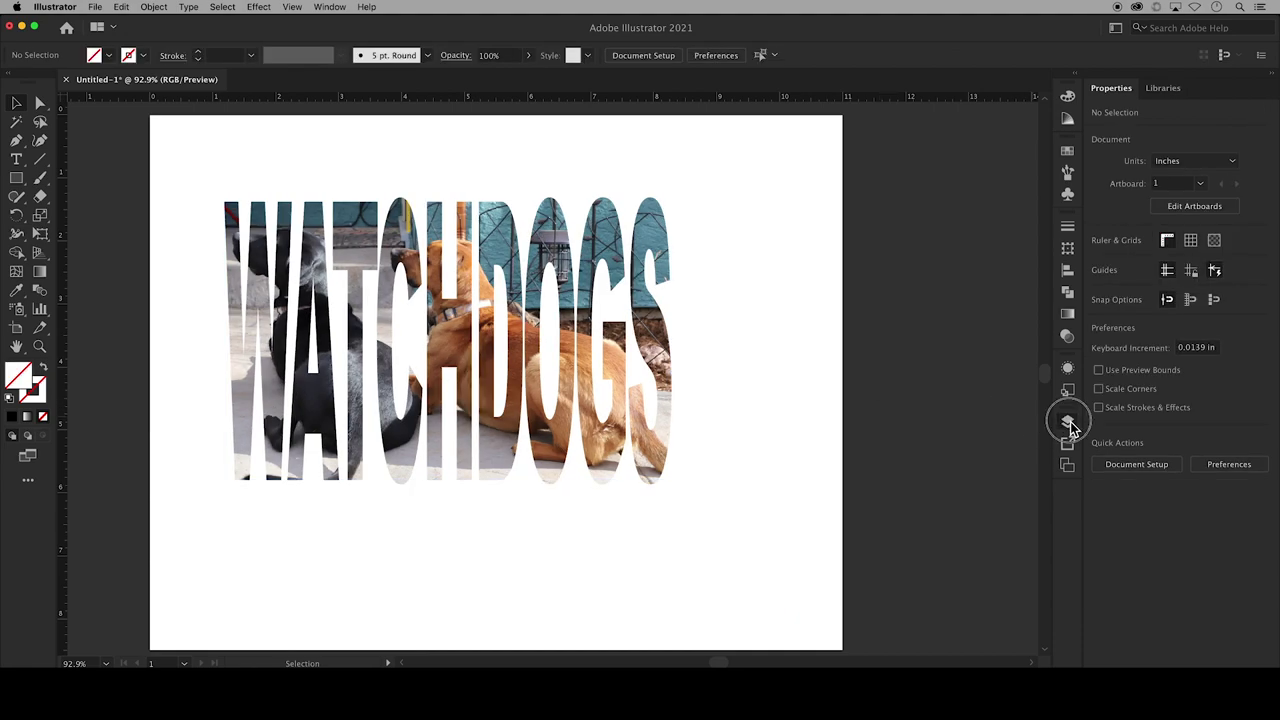
- Select the dogs photo inside the mask in Layers and shrink it from its corner
left_click(1025, 479)
left_click(1027, 532)
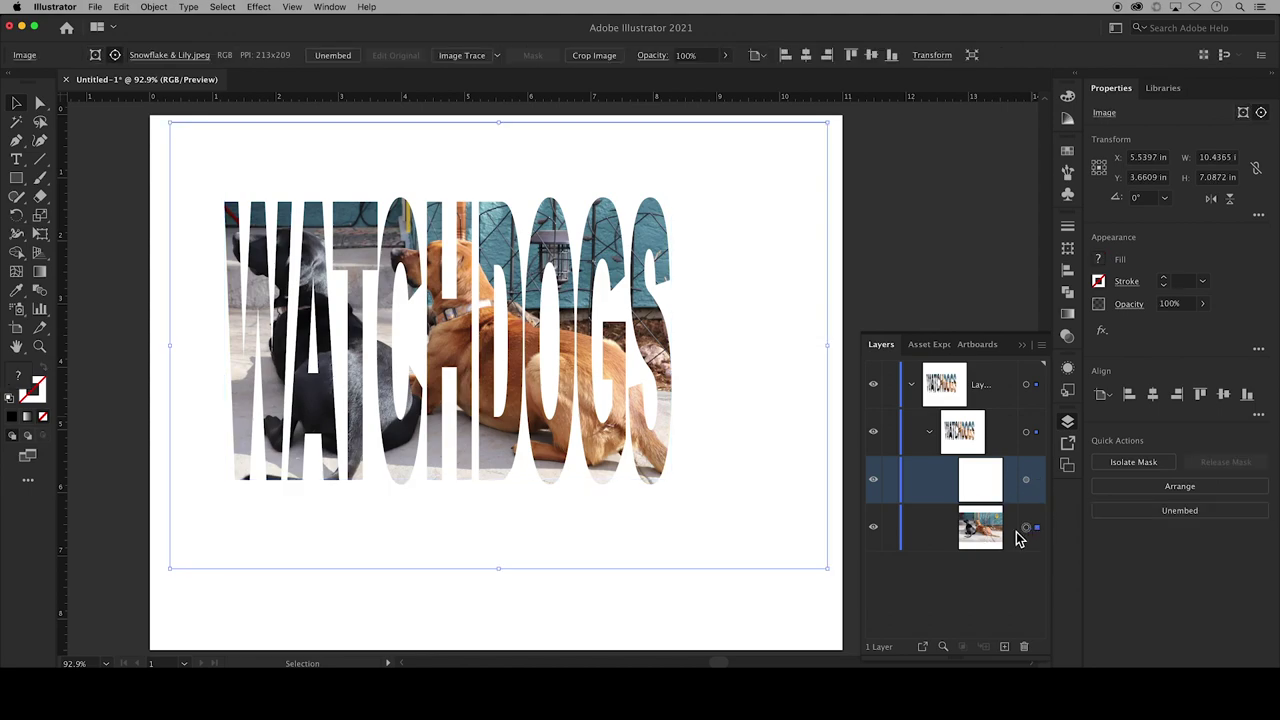
left_click_drag(828, 570, 790, 552)
- Release the WATCHDOGS clipping mask with Object > Clipping Mask > Release
left_click(155, 8)
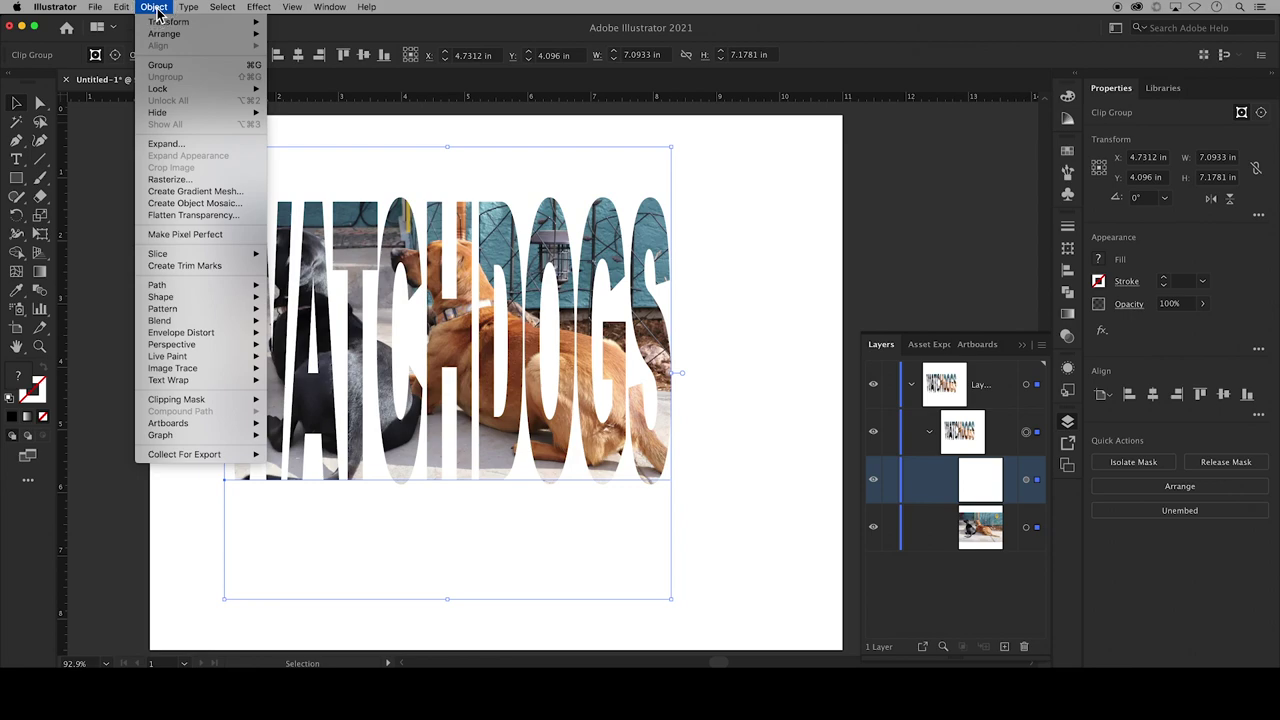
mouse_move(203, 401)
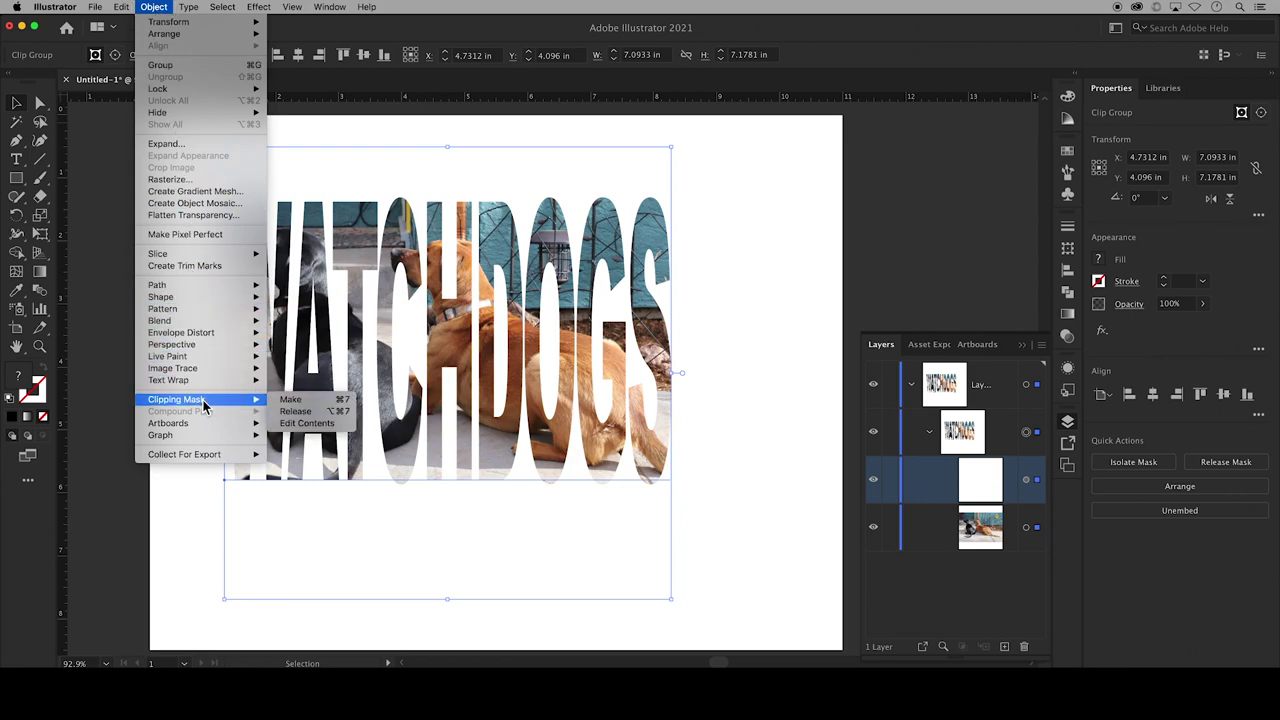
left_click(296, 417)
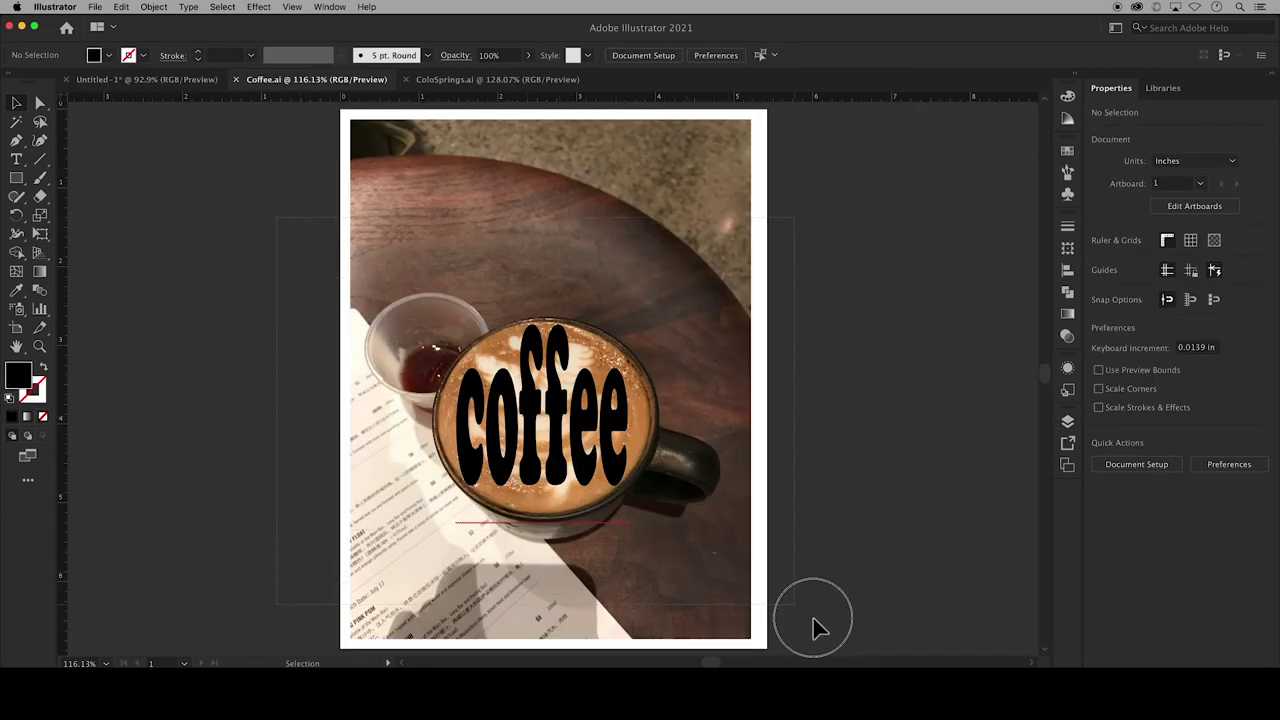
- In the coffee document, clip the latte photo to the coffee lettering with a clipping mask
key("super+a")
left_click(155, 8)
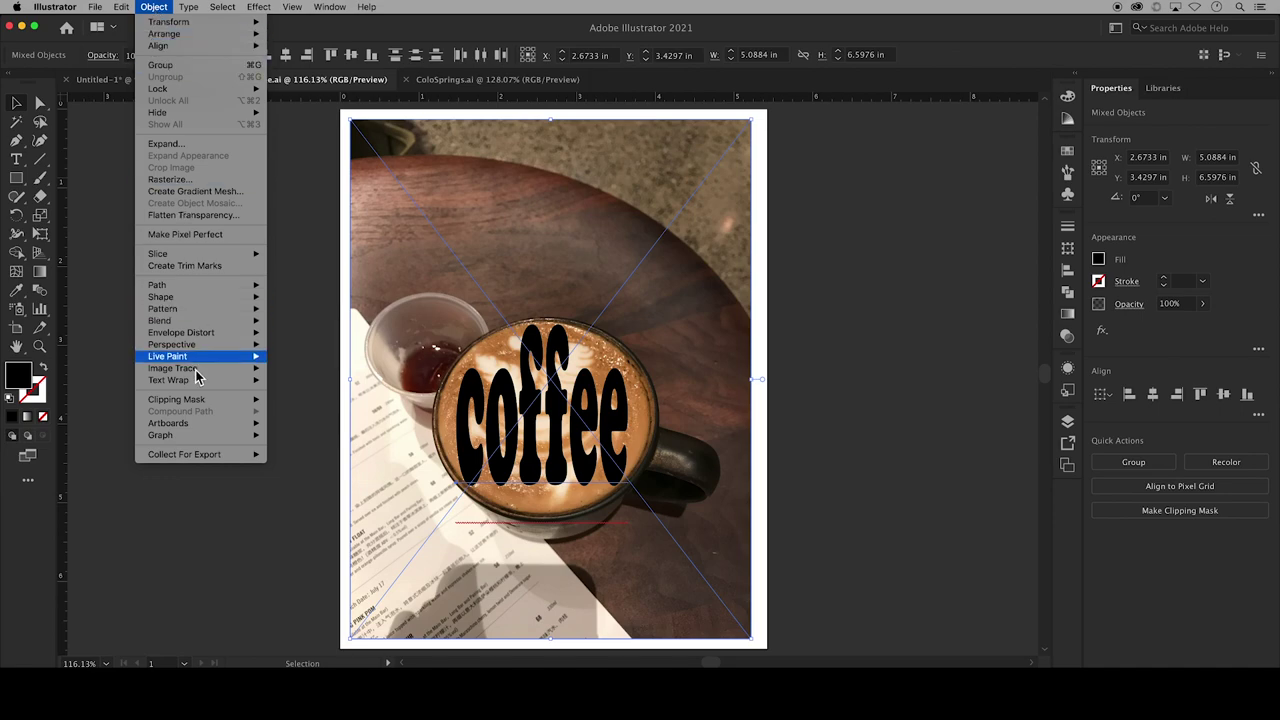
mouse_move(199, 403)
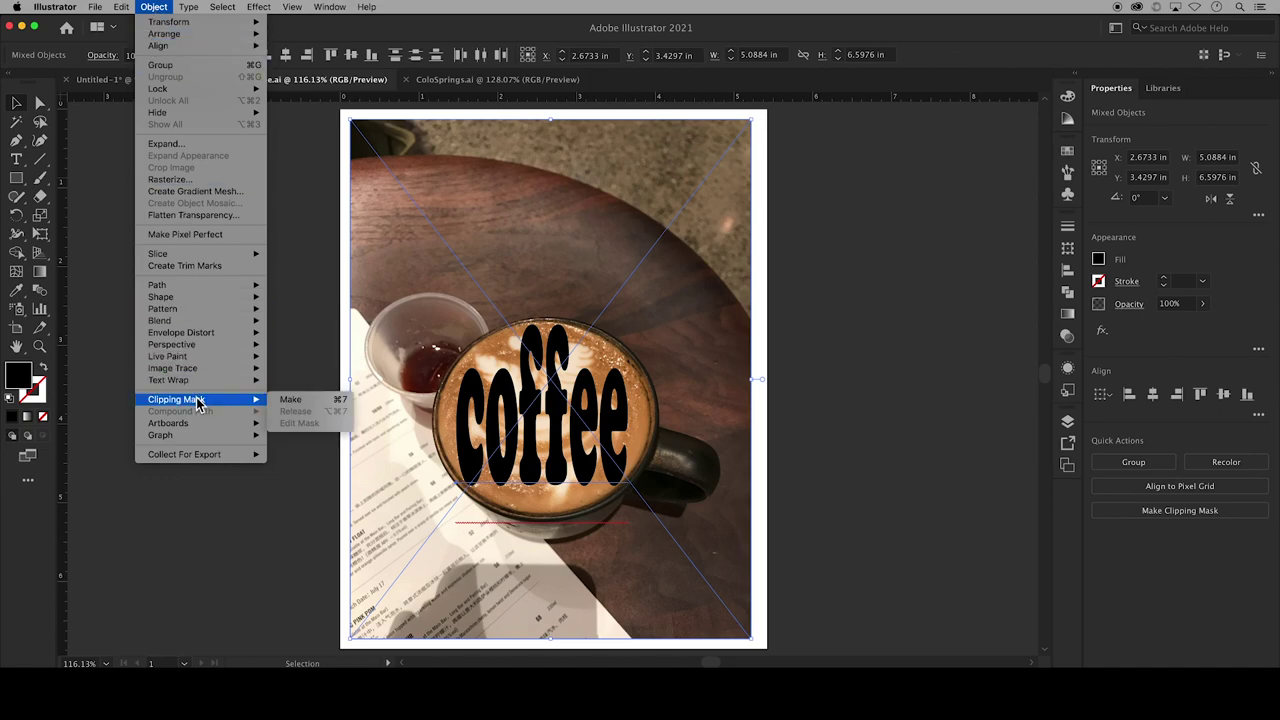
left_click(305, 401)
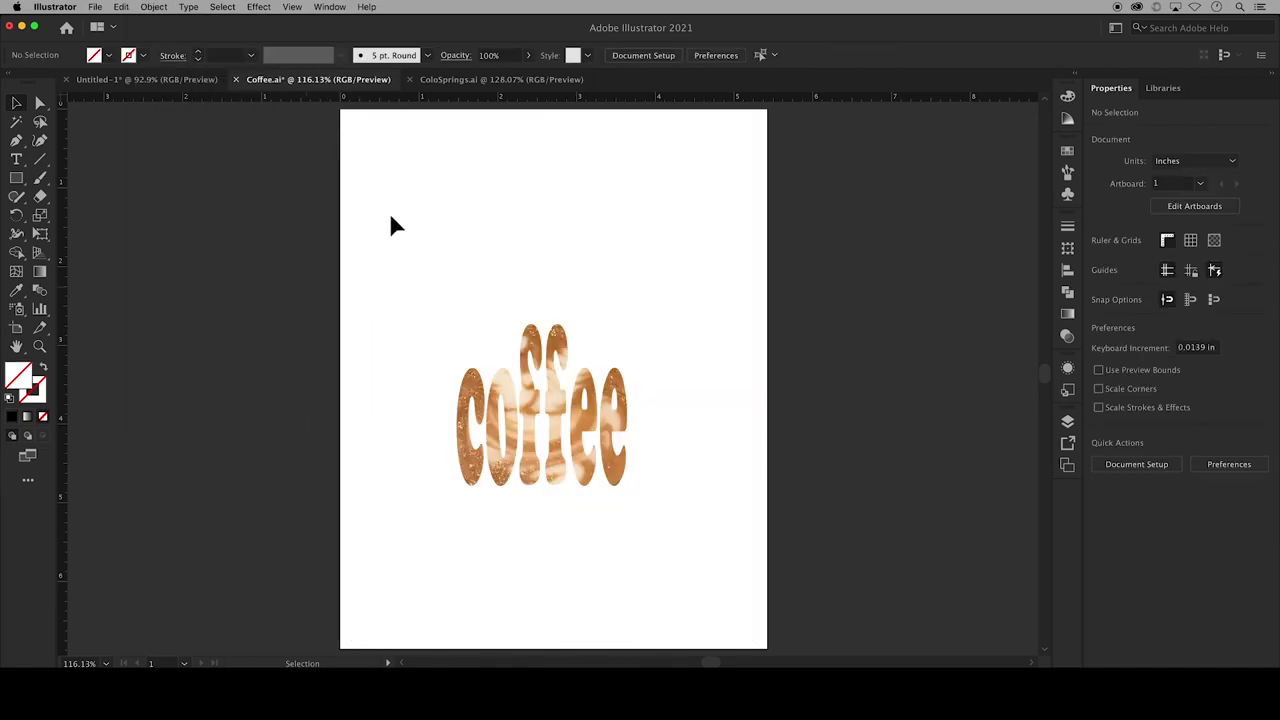
- In ColoSprings.ai, clip the mountain panorama to the COLORADO SPRINGS lettering, then deselect
left_click(444, 82)
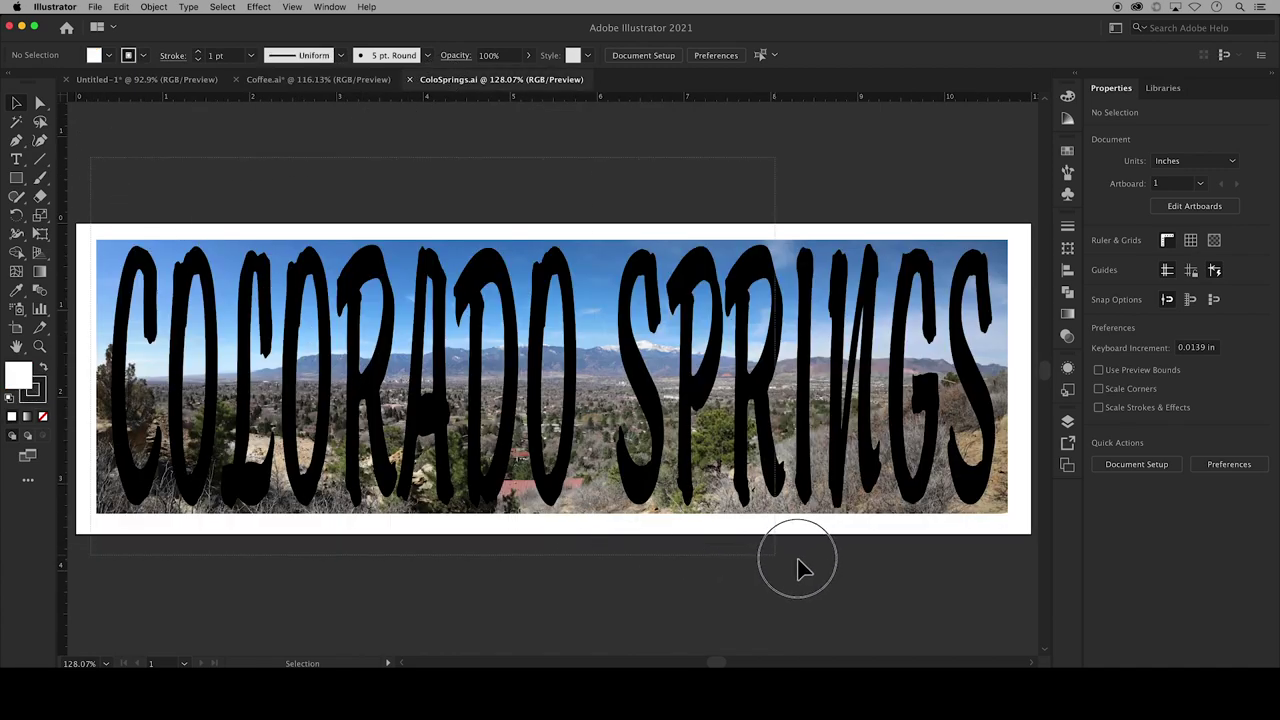
key("super+a")
left_click(153, 7)
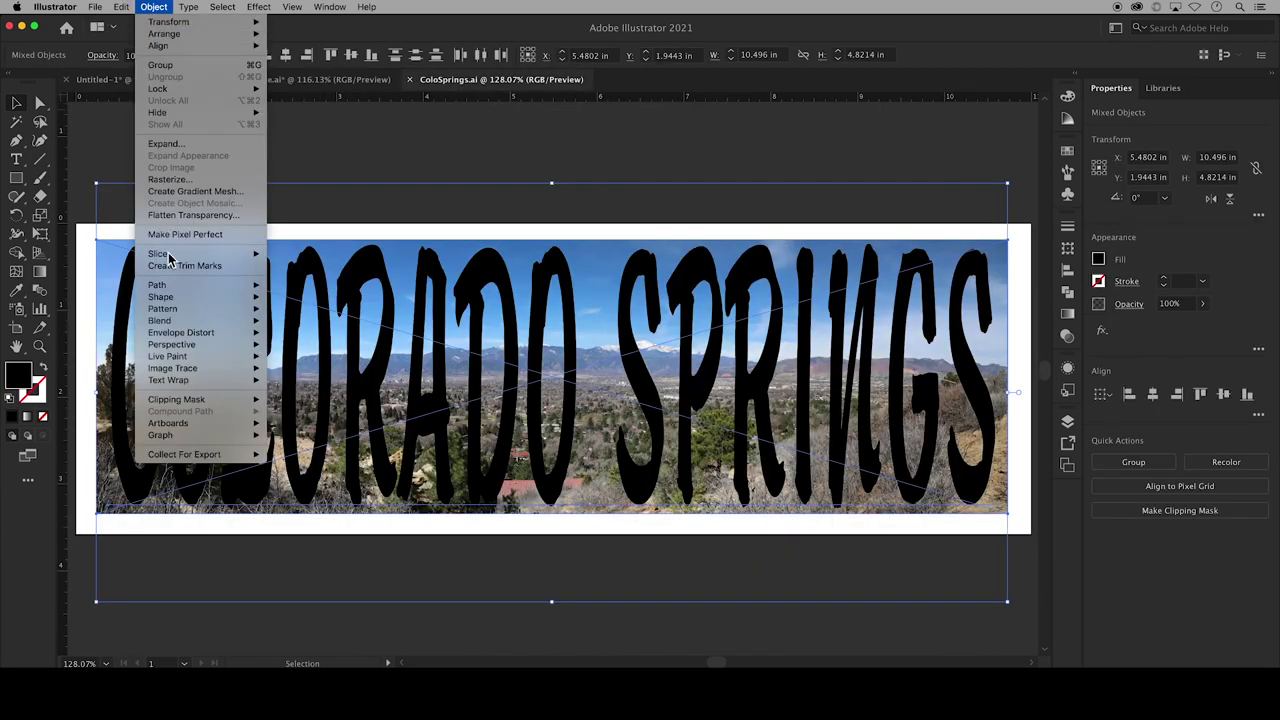
mouse_move(221, 405)
left_click(290, 399)
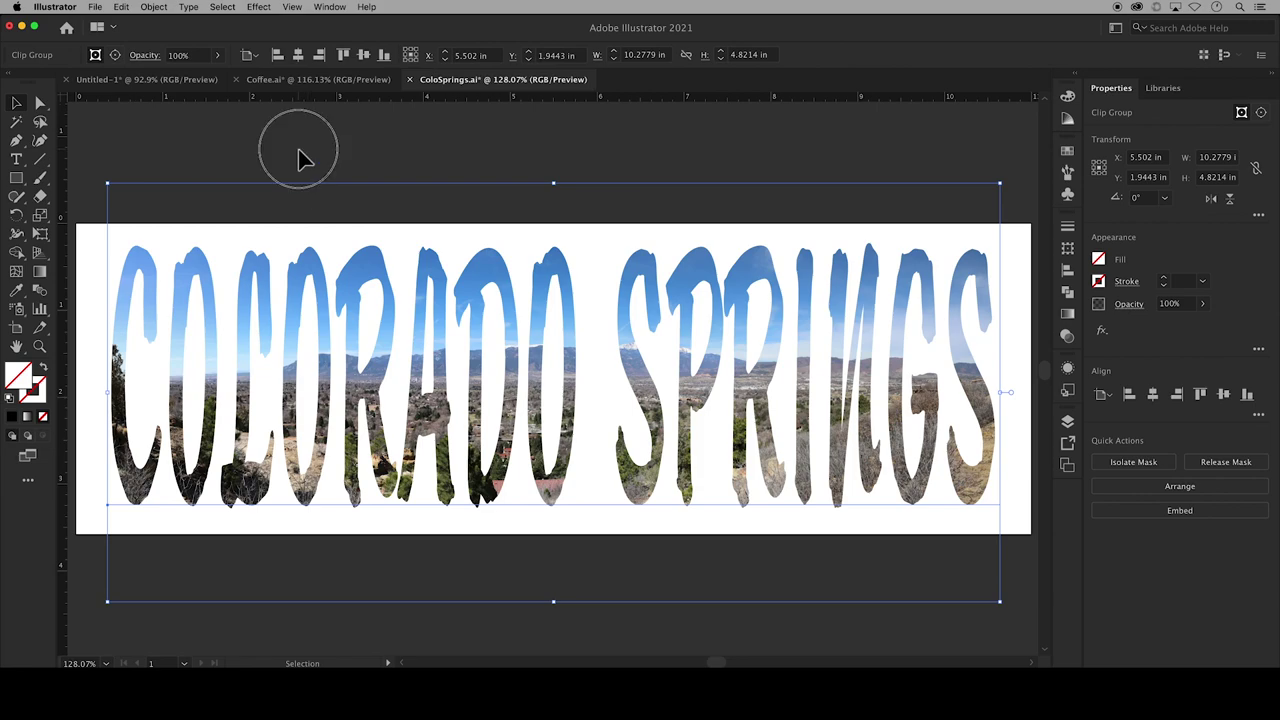
left_click(299, 152)
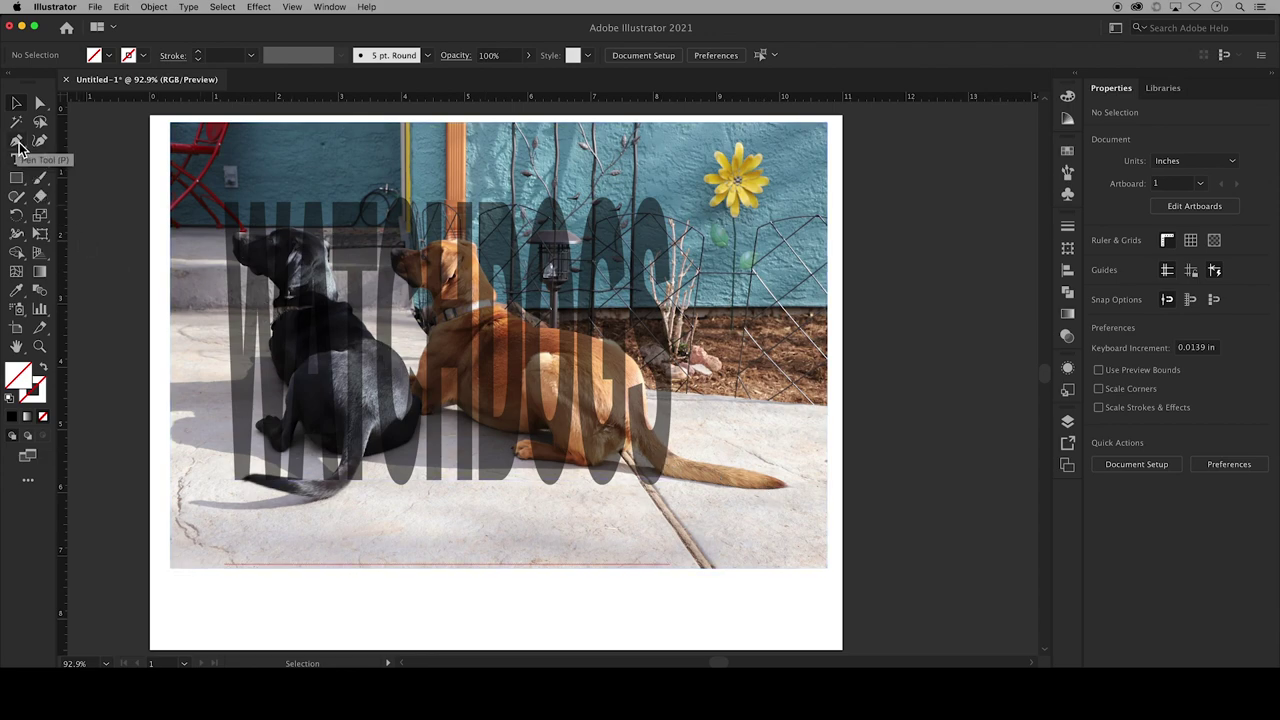
- Zoom in and trace the black dog's head from the crown to the snout with the Pen tool
left_click(18, 146)
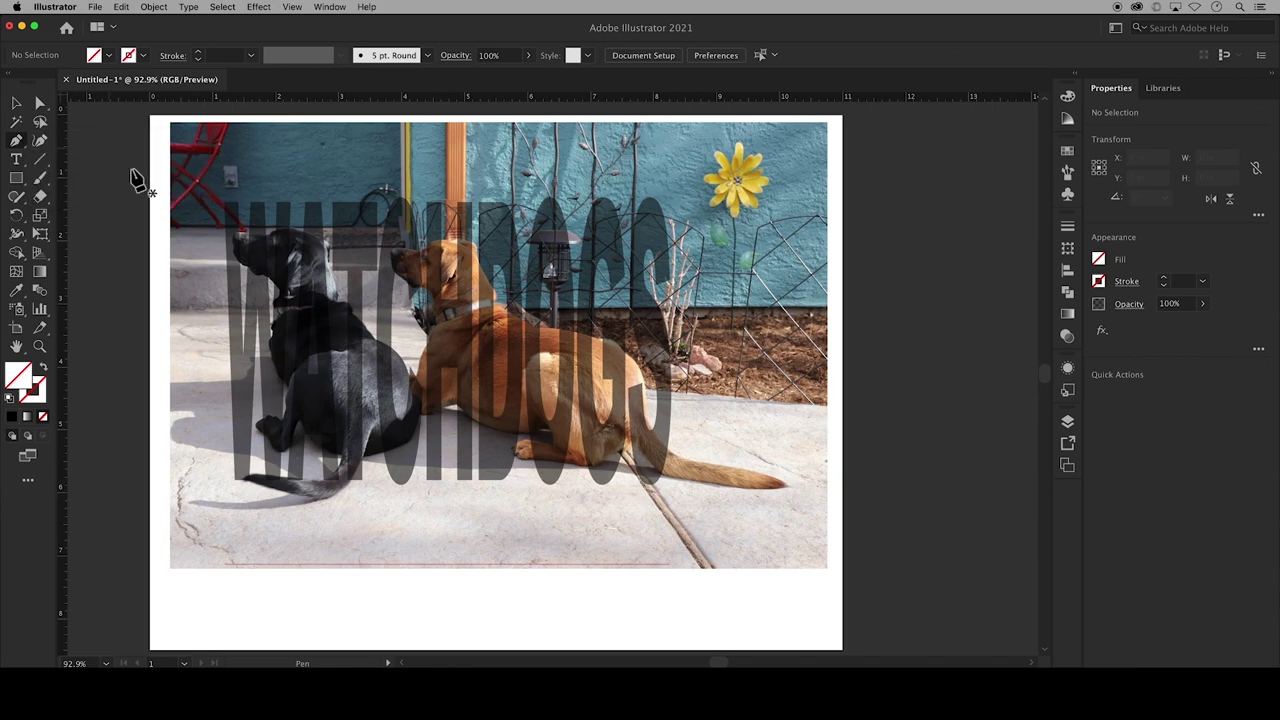
key("super+equal")
key("super+equal")
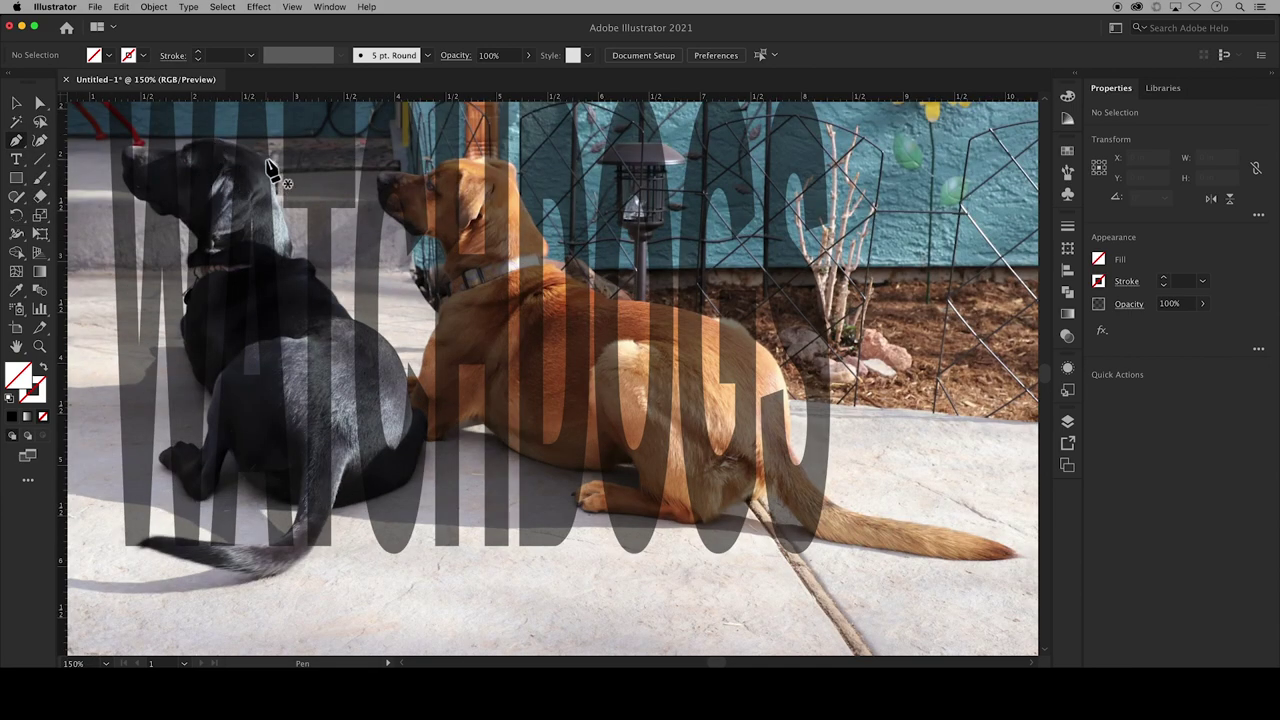
left_click(268, 165)
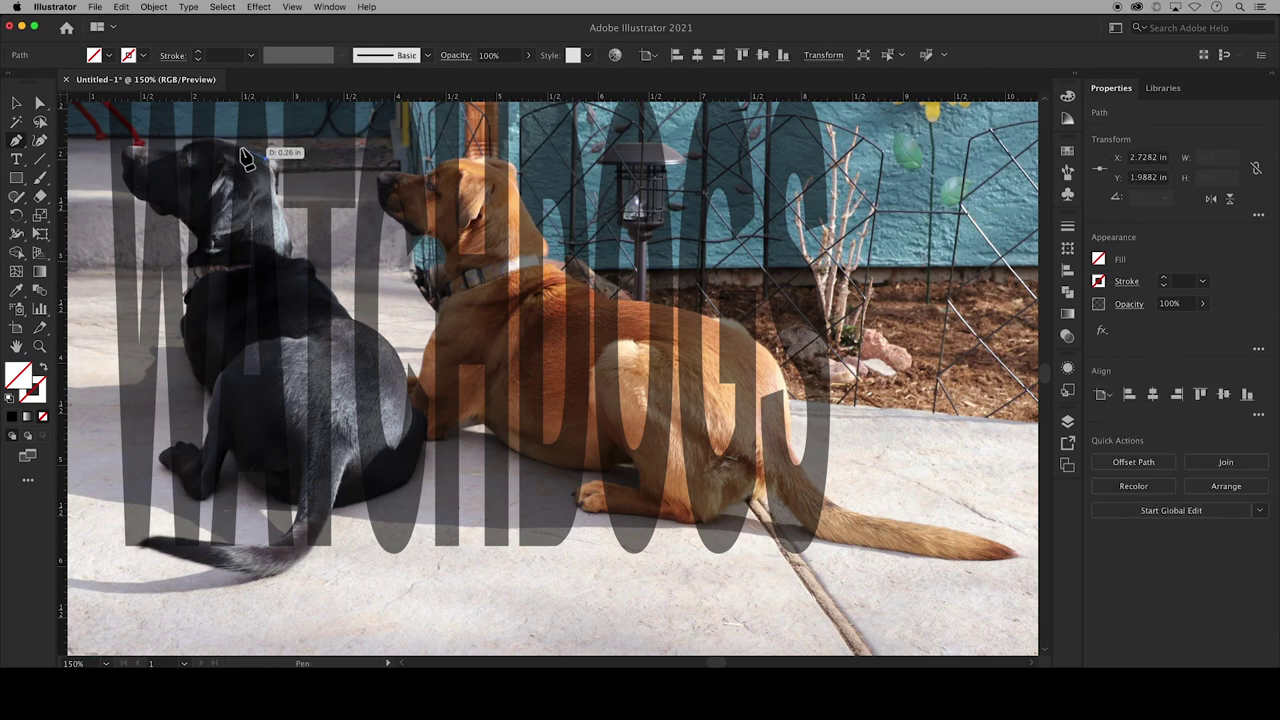
left_click_drag(241, 150, 217, 139)
left_click(197, 139)
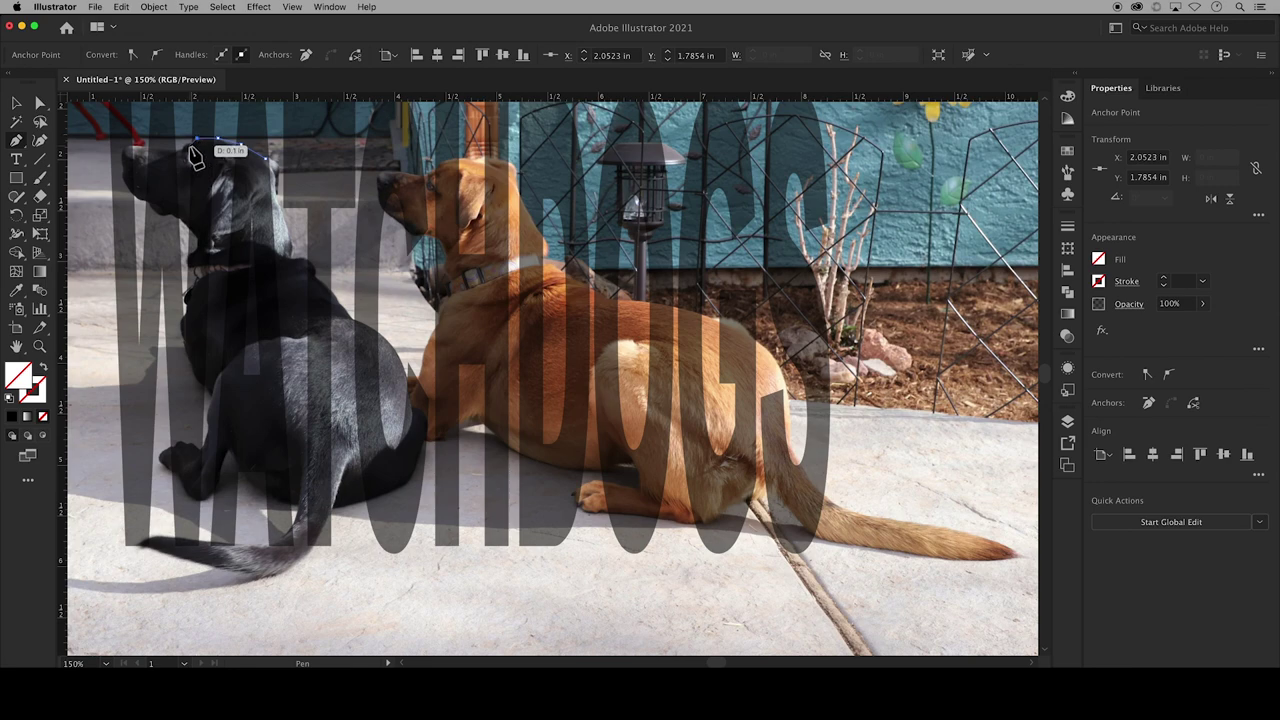
left_click(174, 151)
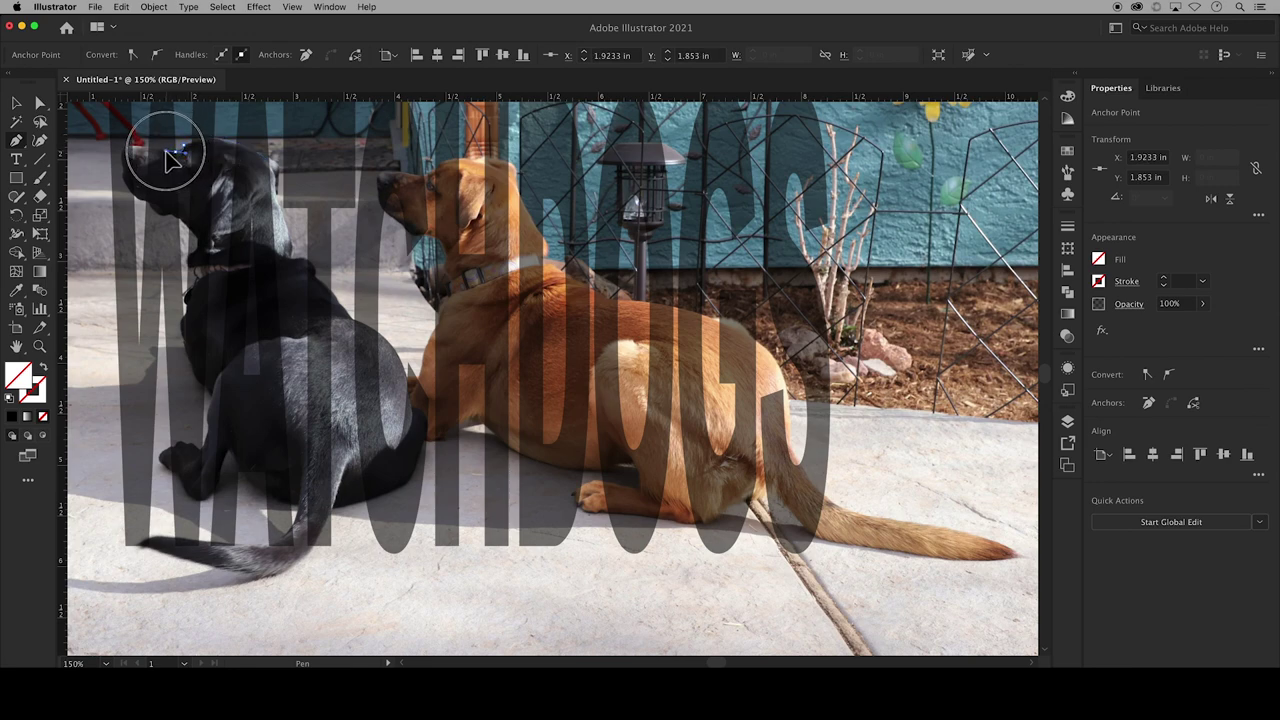
left_click(166, 155)
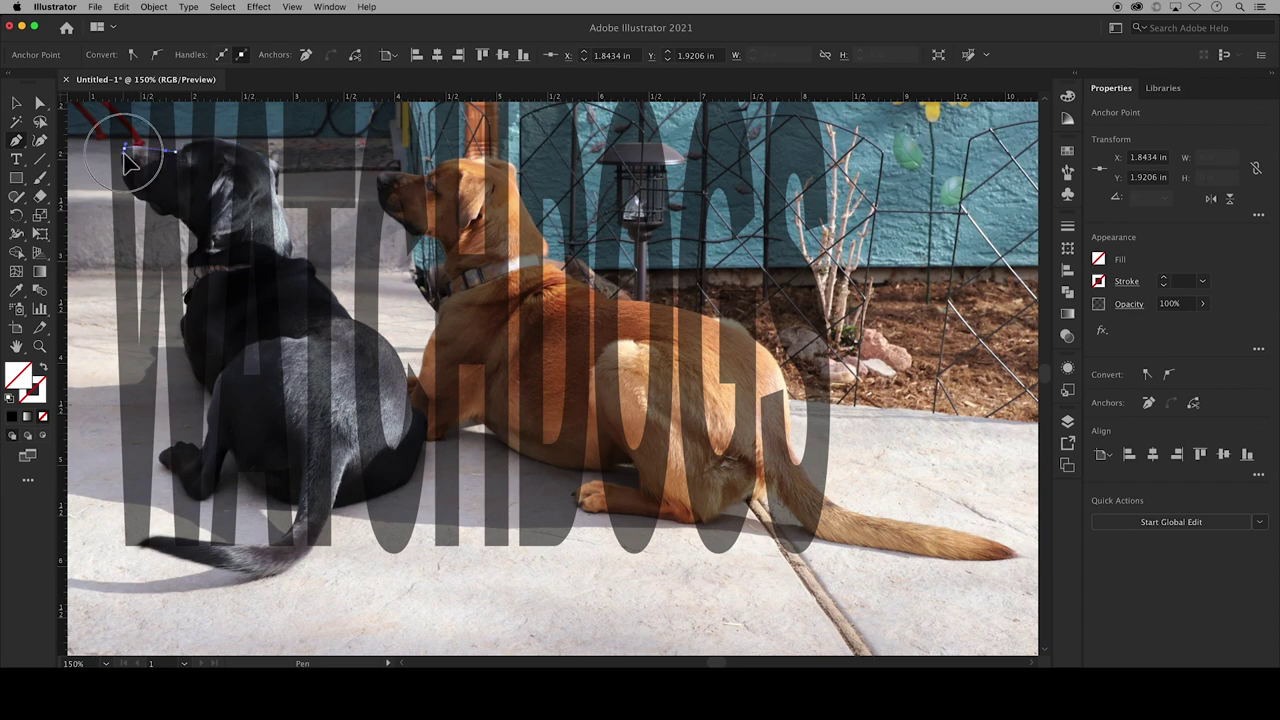
left_click_drag(124, 153, 83, 216)
key("Escape")
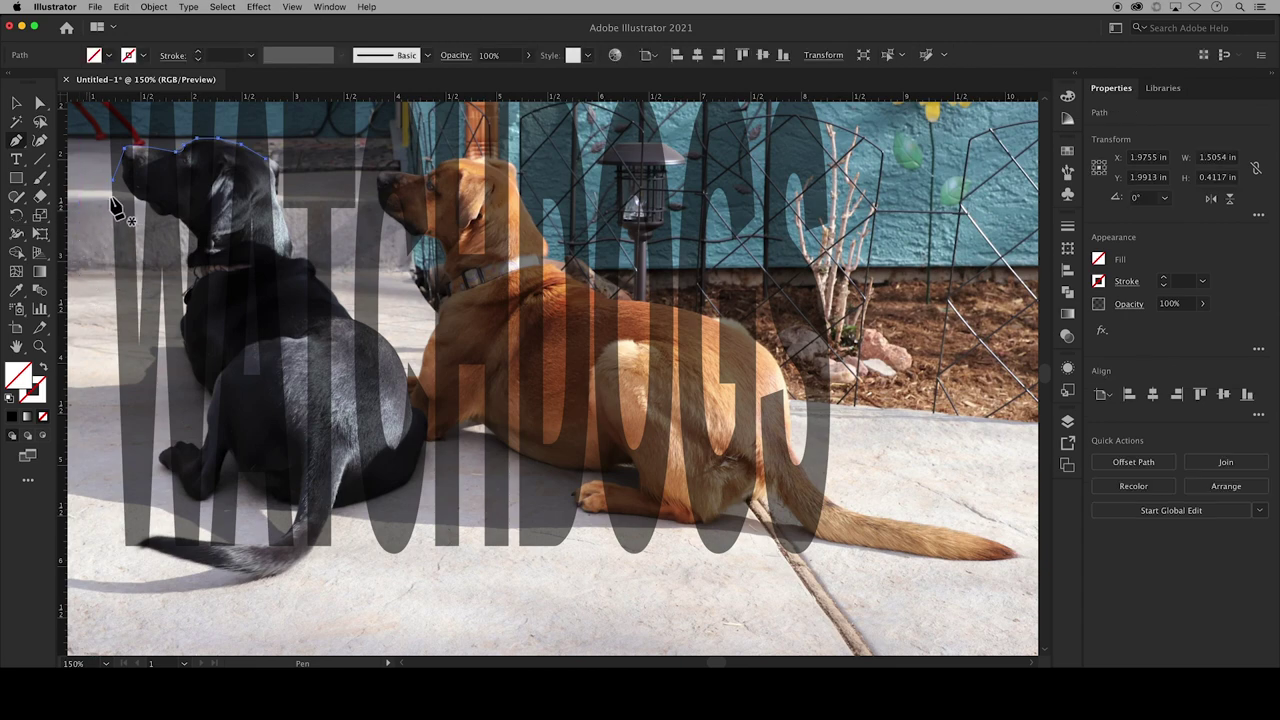
- Continue the black dog's outline along the jaw, down the neck and back up the head
key("super+shift+a")
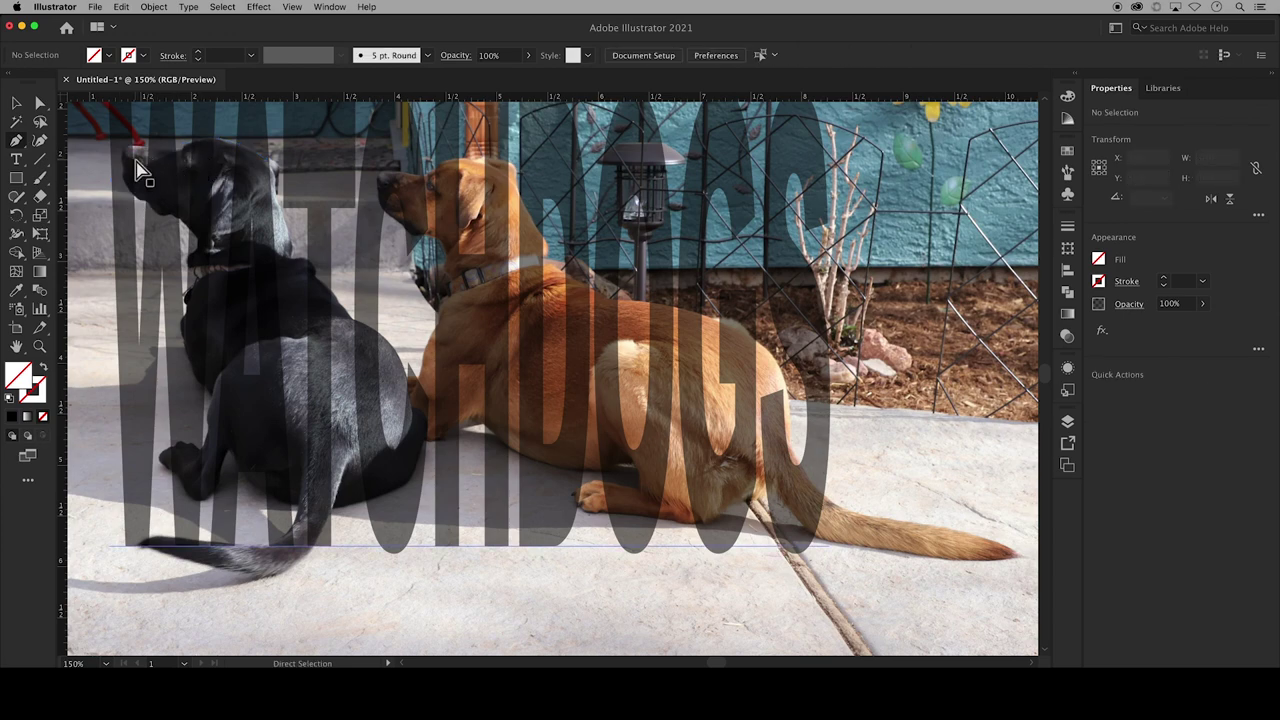
left_click(137, 160)
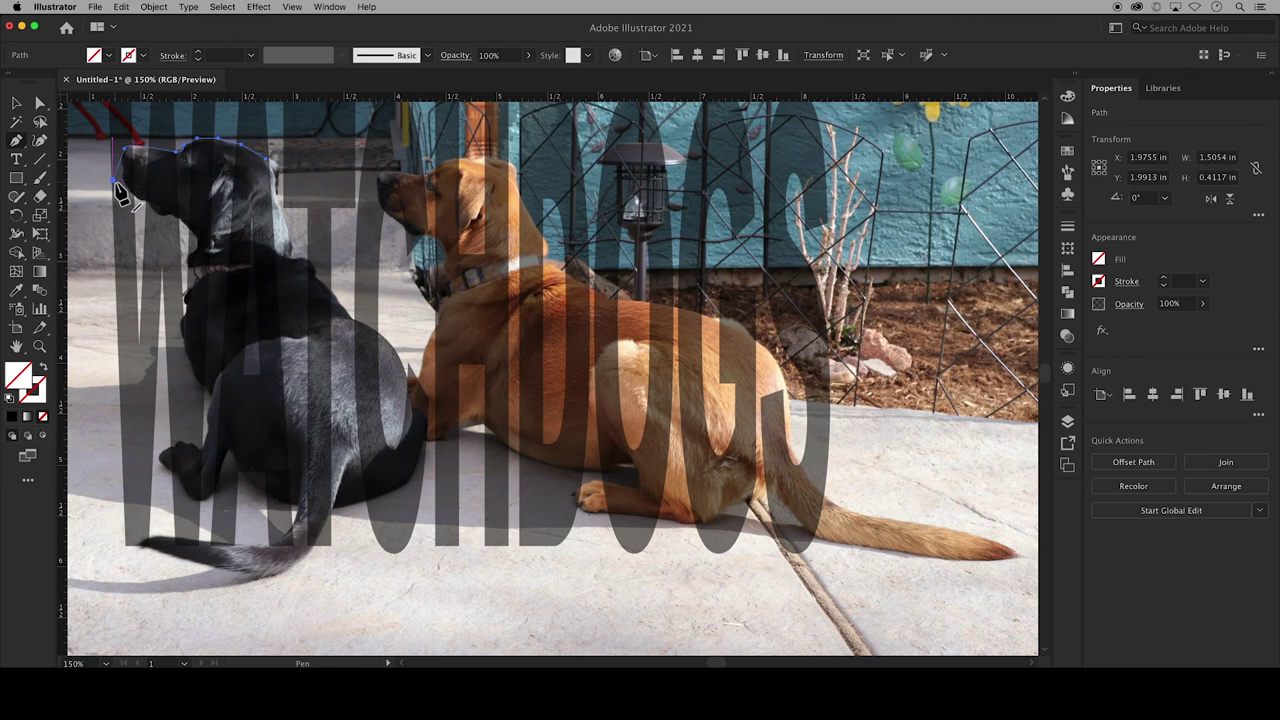
left_click_drag(116, 184, 268, 167)
left_click(155, 205, "super")
left_click(200, 252, "super")
left_click(235, 270, "super")
left_click(257, 263, "super")
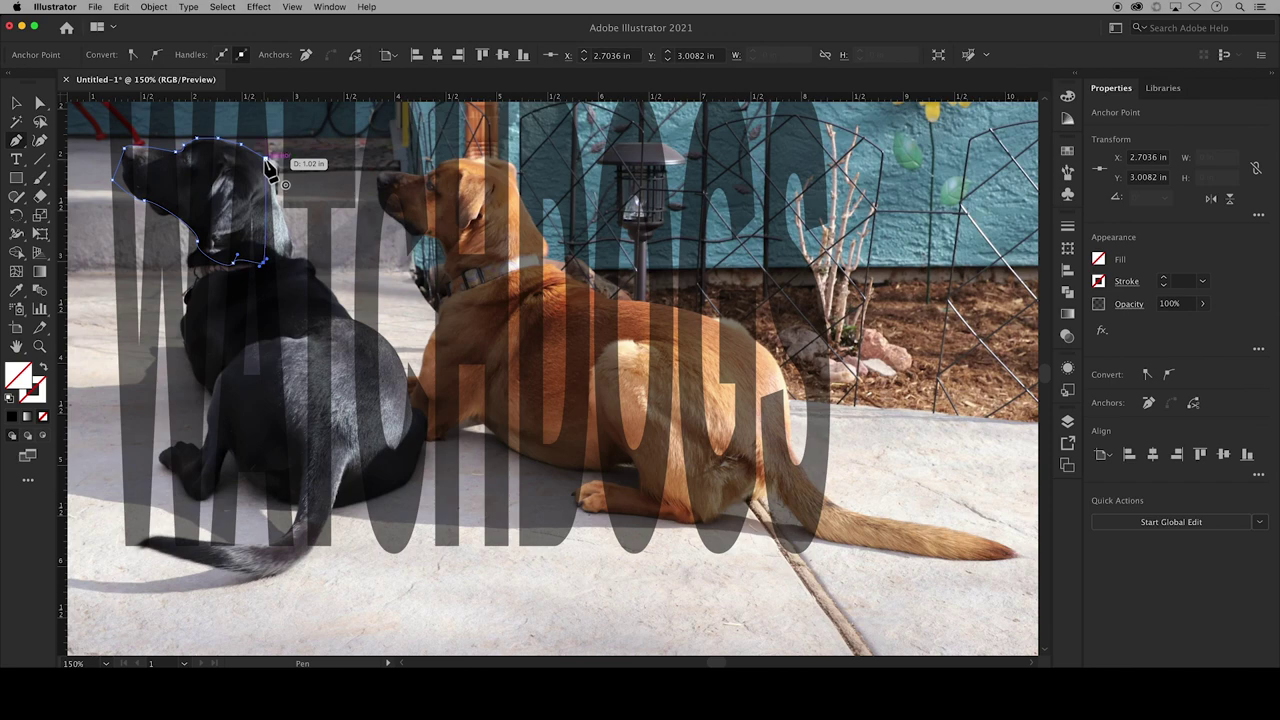
left_click_drag(268, 167, 268, 167)
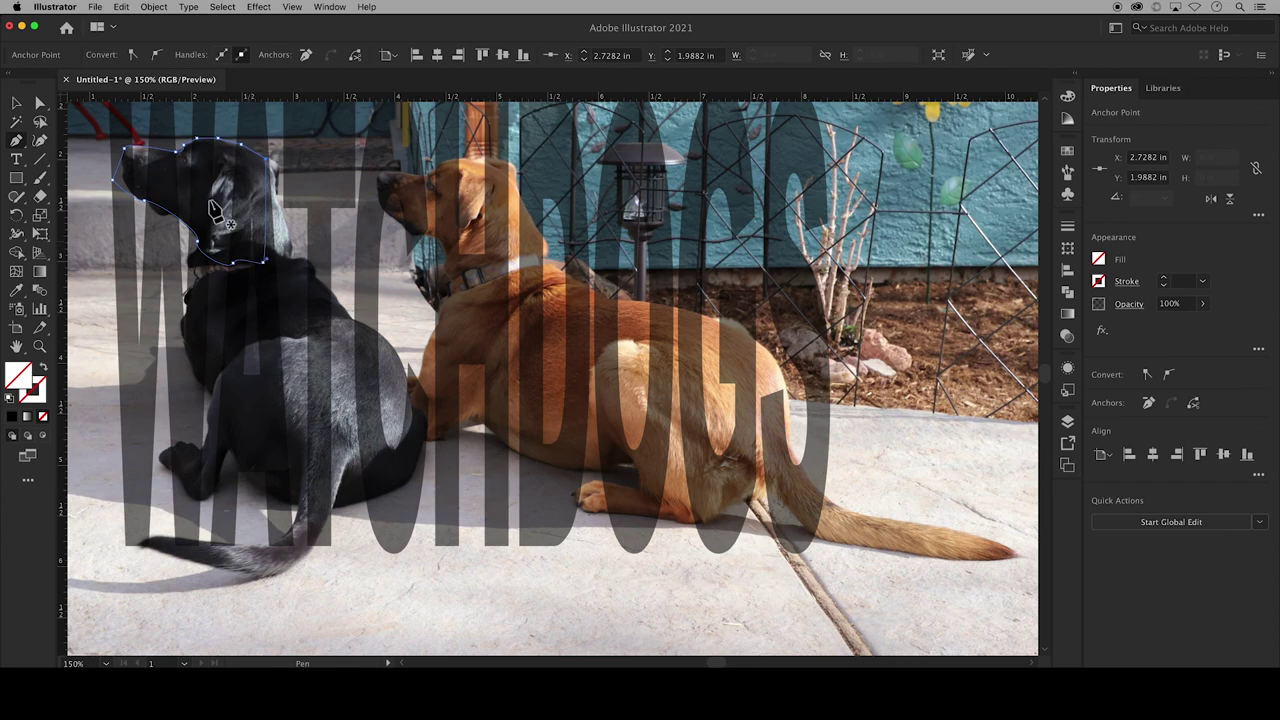
- Tidy the black dog's head outline: nudge the snout anchor and remove the extra nose anchor
left_click(40, 105)
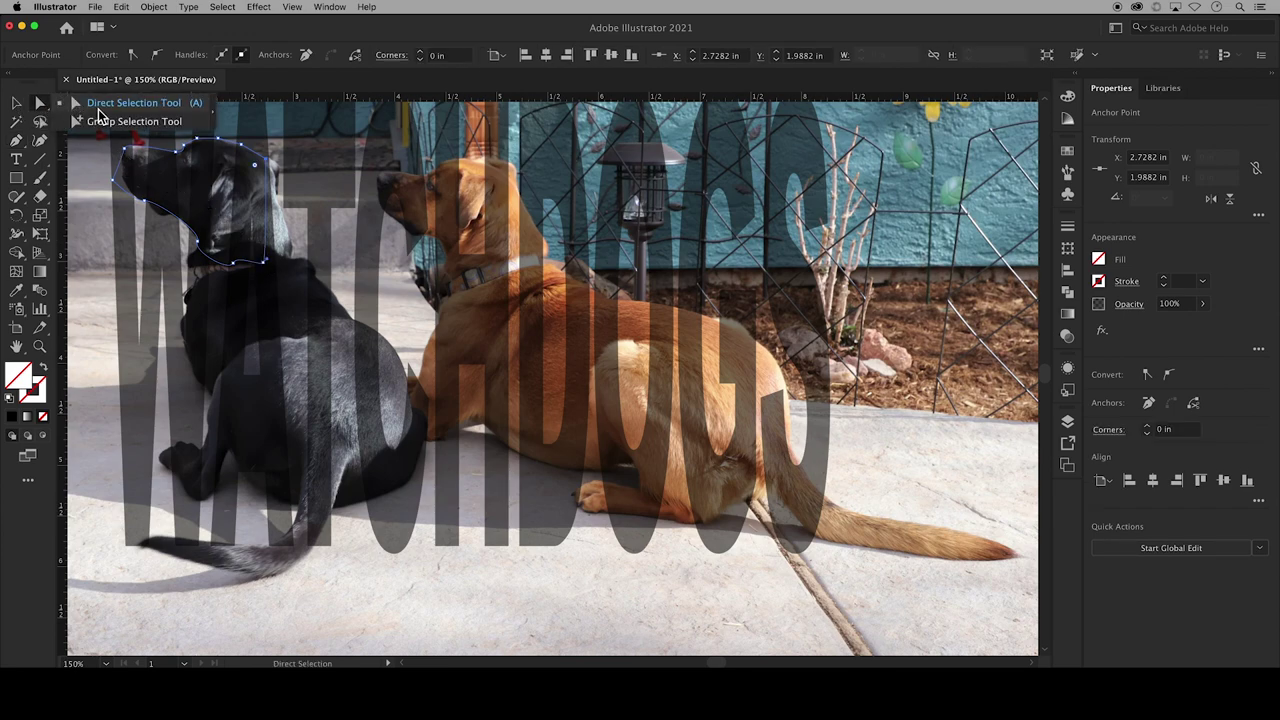
left_click(115, 184)
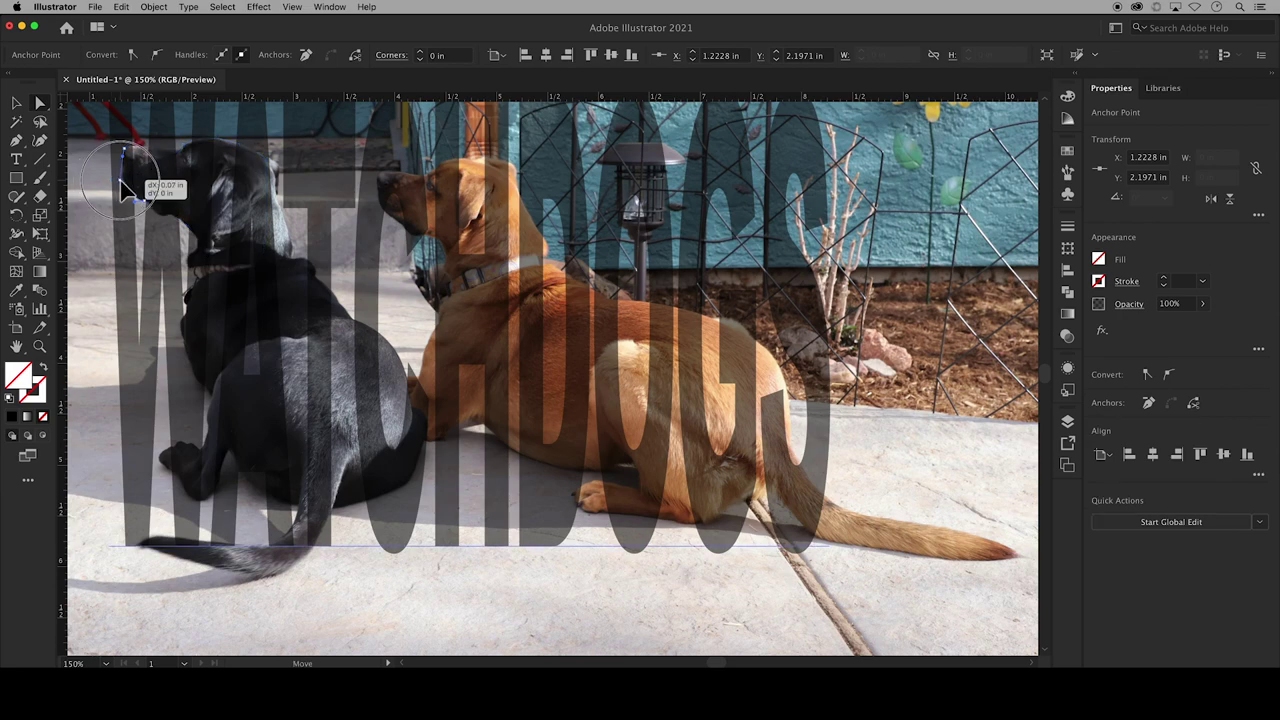
left_click_drag(115, 184, 118, 197)
left_click(240, 270)
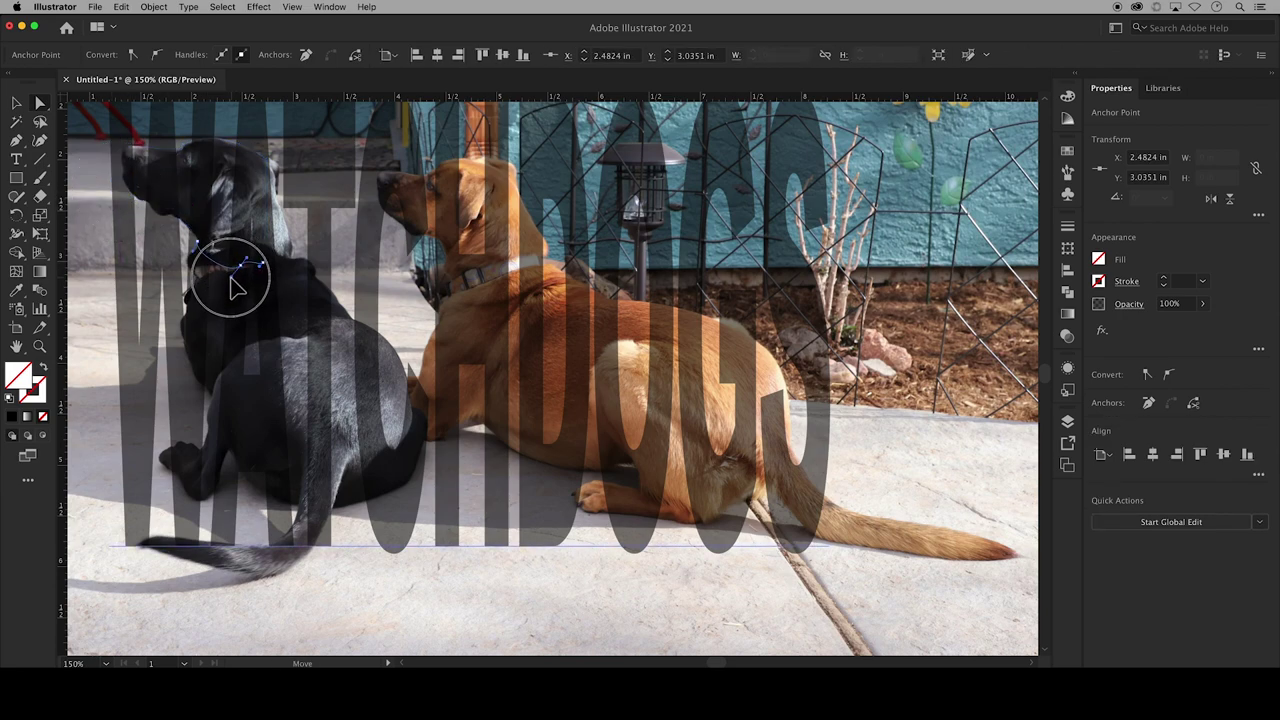
left_click(20, 140)
left_click_drag(22, 143, 95, 158)
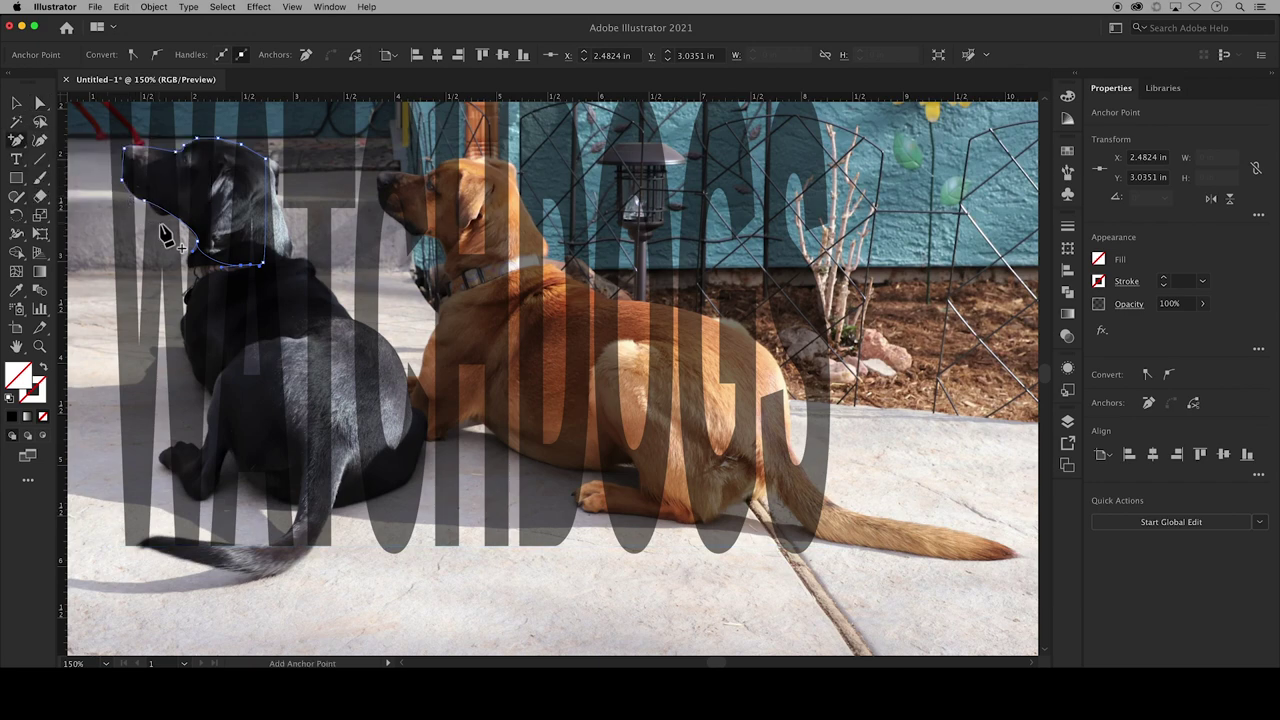
left_click(162, 210)
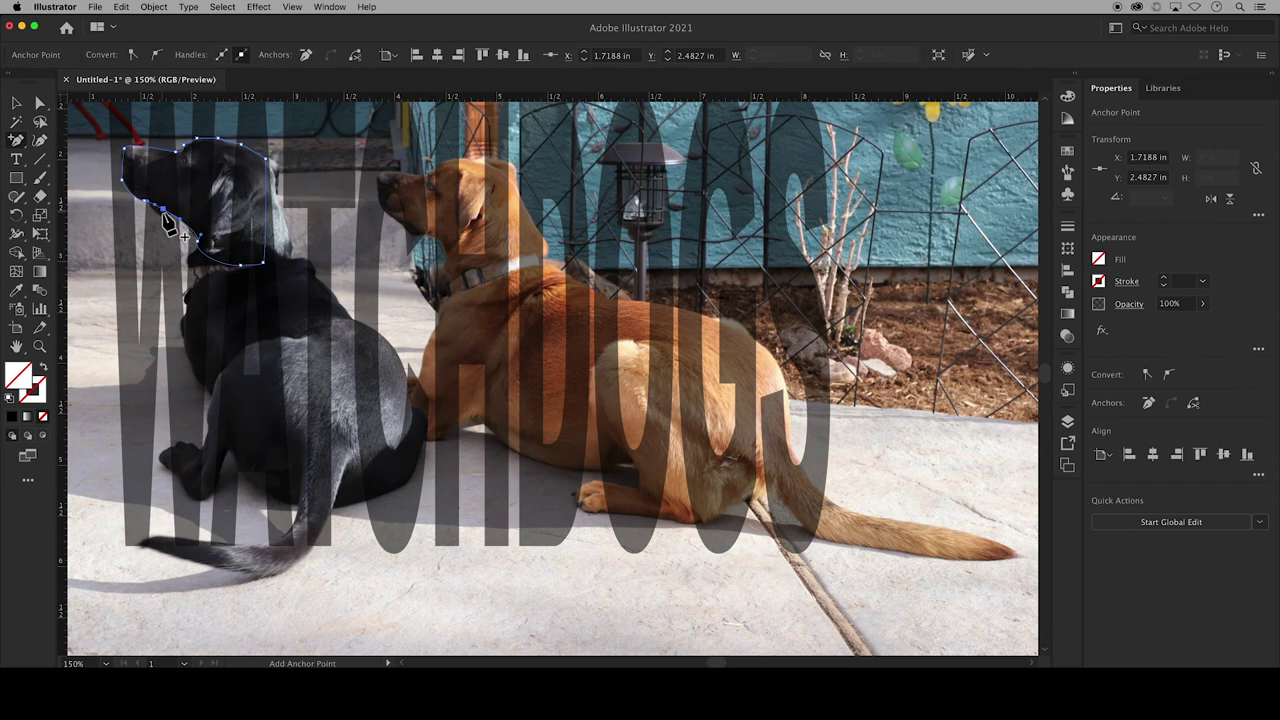
left_click_drag(21, 143, 90, 186)
left_click(162, 210)
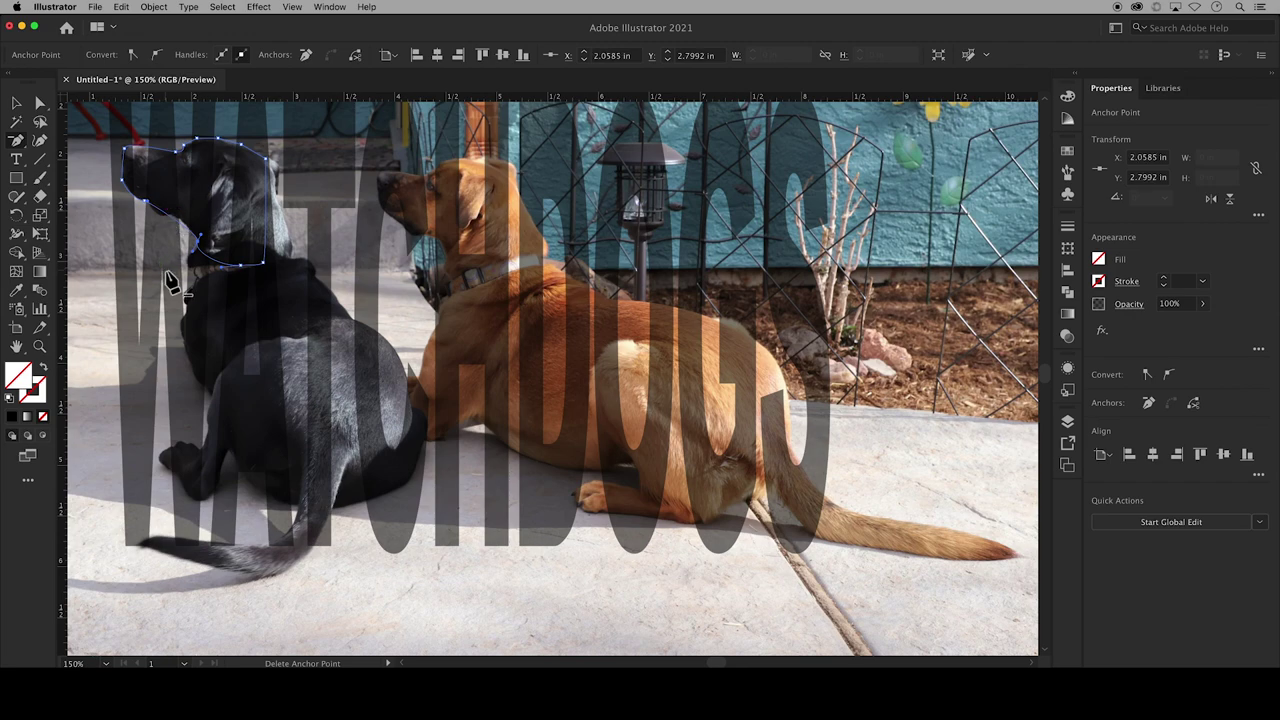
- Trace a closed outline around the brown dog's head with the Pen tool
key("p")
left_click(411, 175)
left_click_drag(482, 160, 513, 178)
left_click(527, 274)
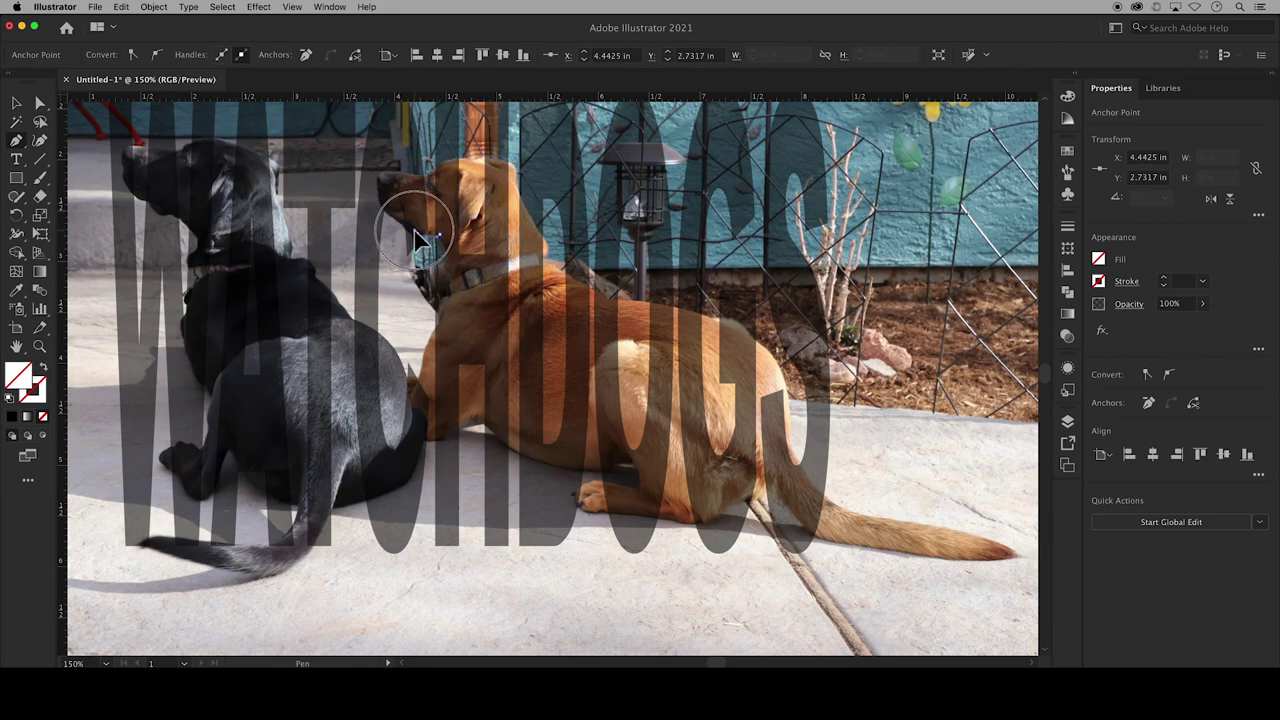
left_click(408, 182)
- Trace outlines around the black and brown dogs' tails, then fit the artboard in view
left_click_drag(315, 546, 270, 586)
left_click_drag(140, 545, 165, 556)
left_click_drag(300, 530, 316, 556)
left_click(851, 523)
mouse_move(1012, 553)
left_mouse_down()
mouse_move(983, 580)
mouse_move(875, 562)
mouse_move(829, 506)
left_mouse_up()
key("v")
key("super+0")
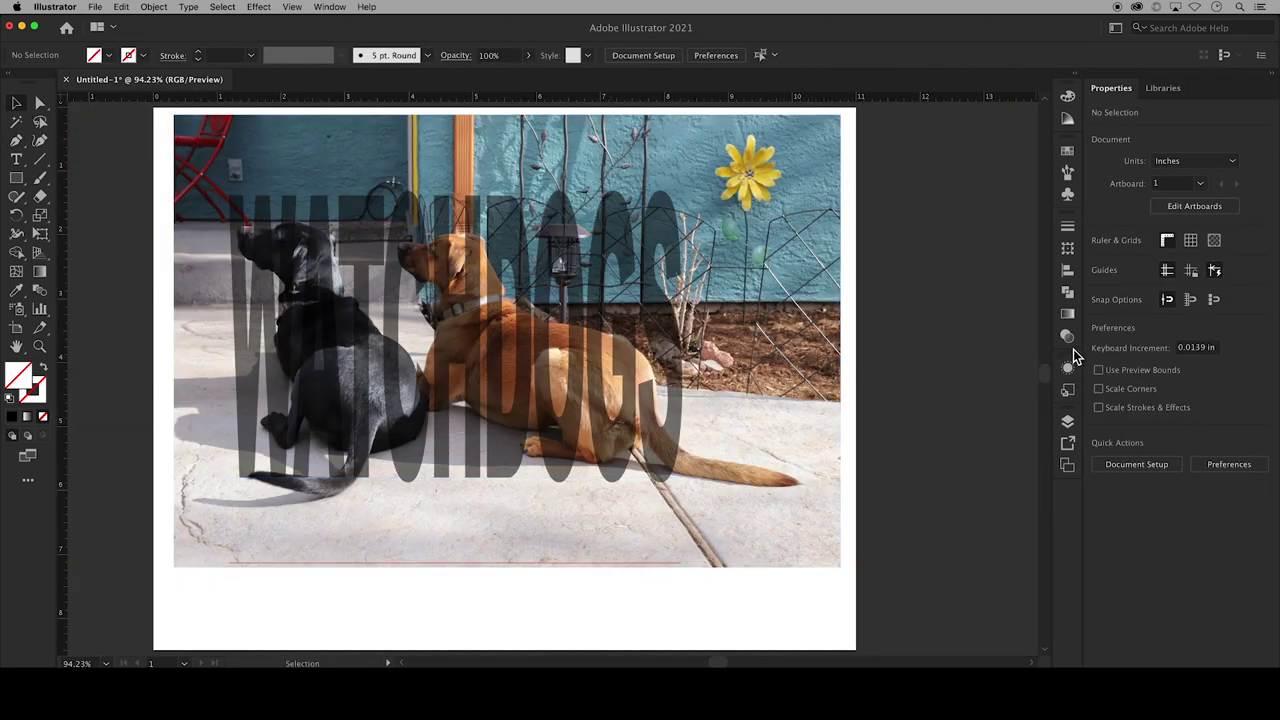
- Hide and lock the dog photo layer in the Layers panel
left_click(1068, 422)
scroll(1043, 557, "down", 3)
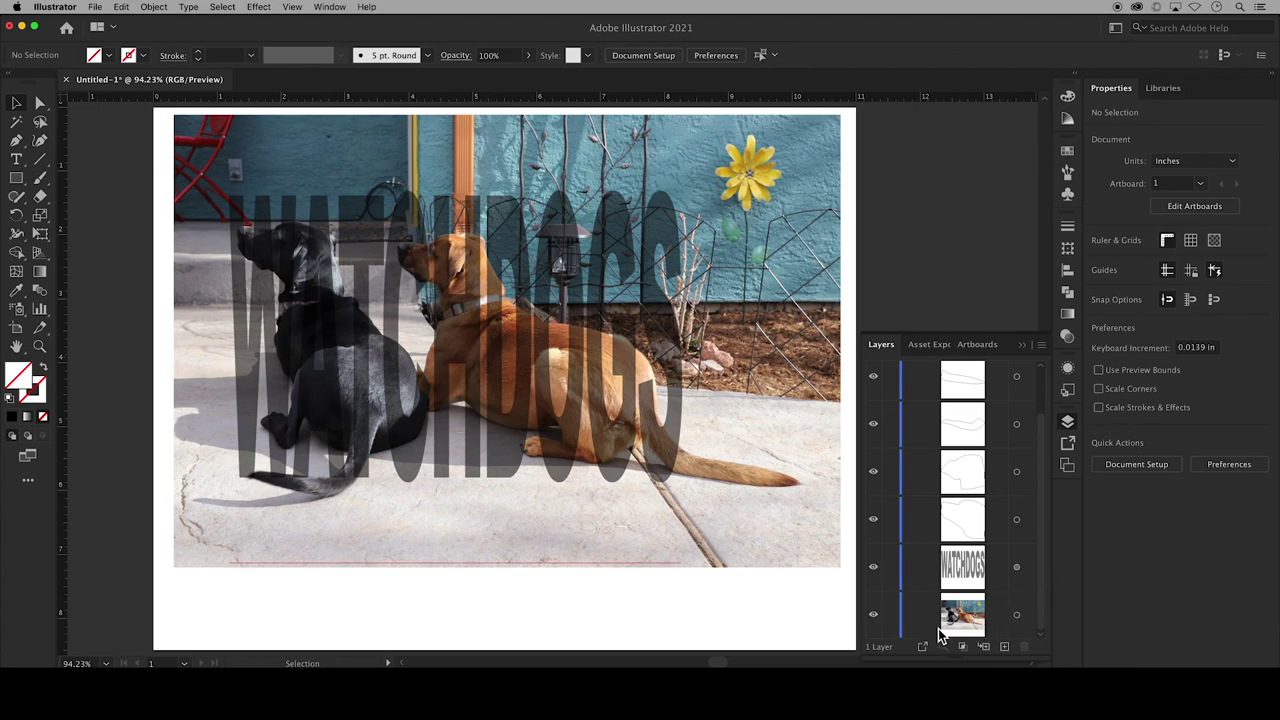
left_click(874, 616)
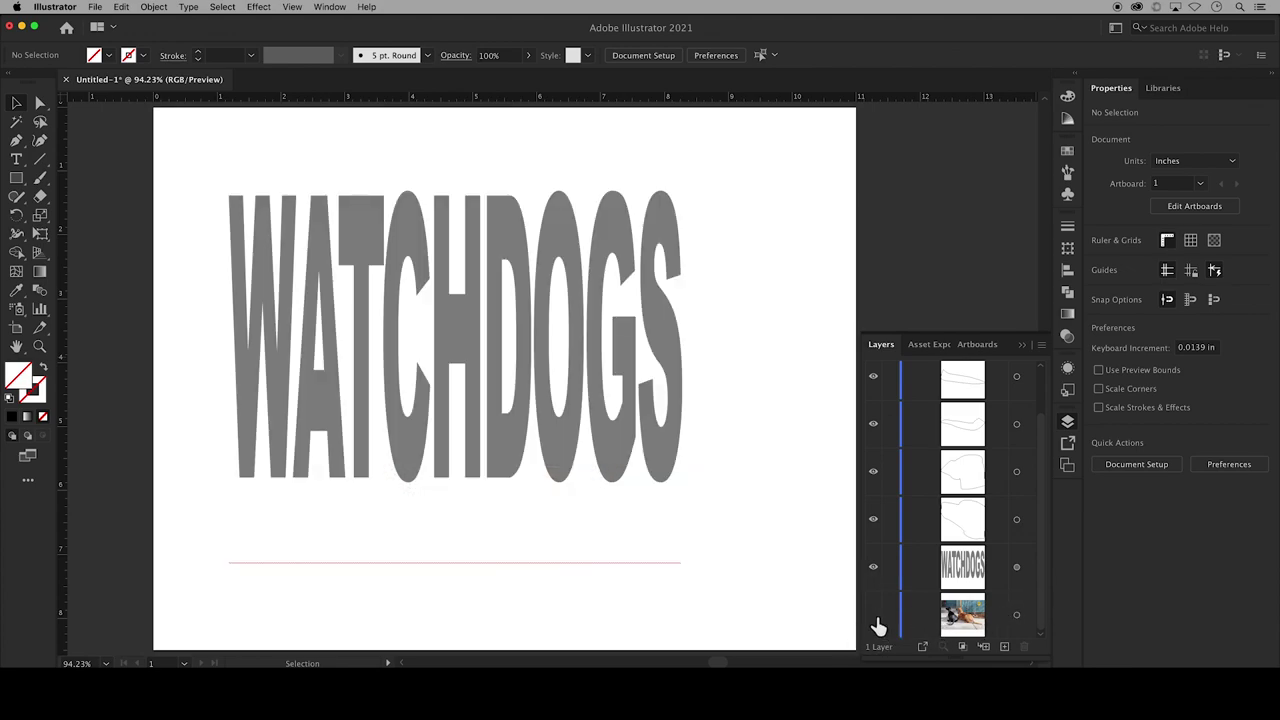
left_click(890, 617)
- Convert the WATCHDOGS text to outlines, ungroup the letters, and select all letters and dog shapes
left_click(1017, 567)
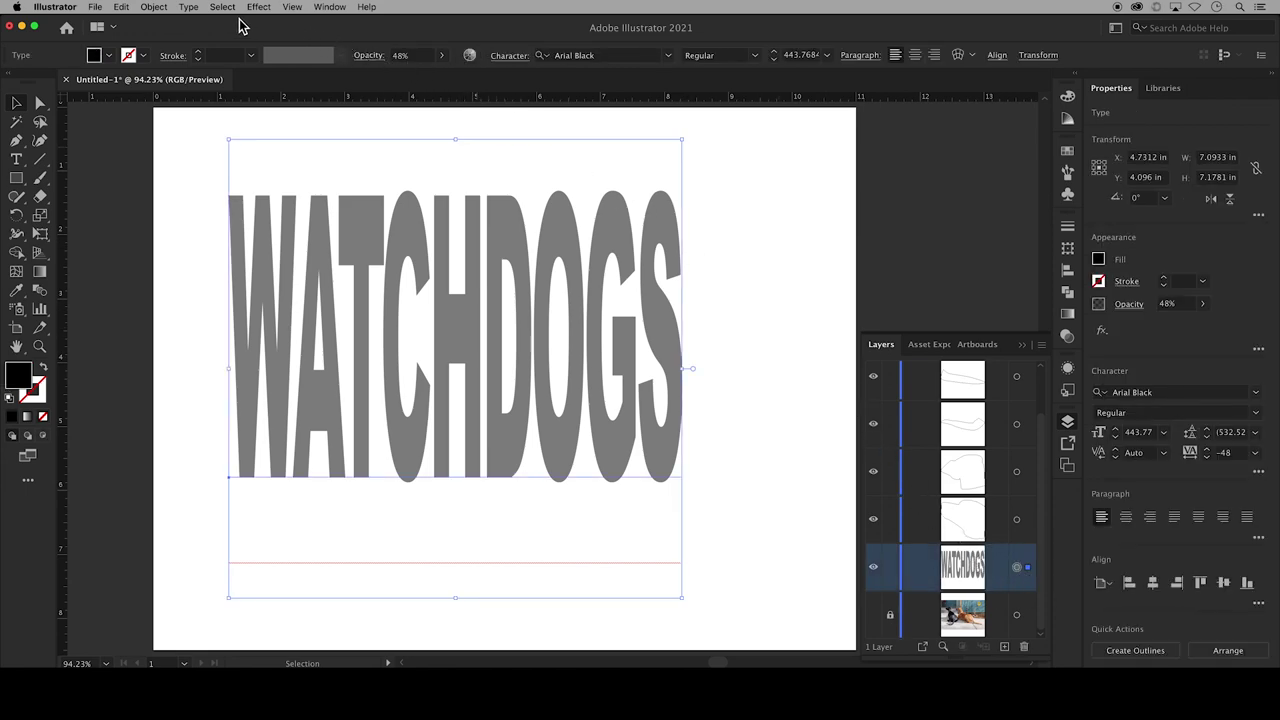
left_click(194, 9)
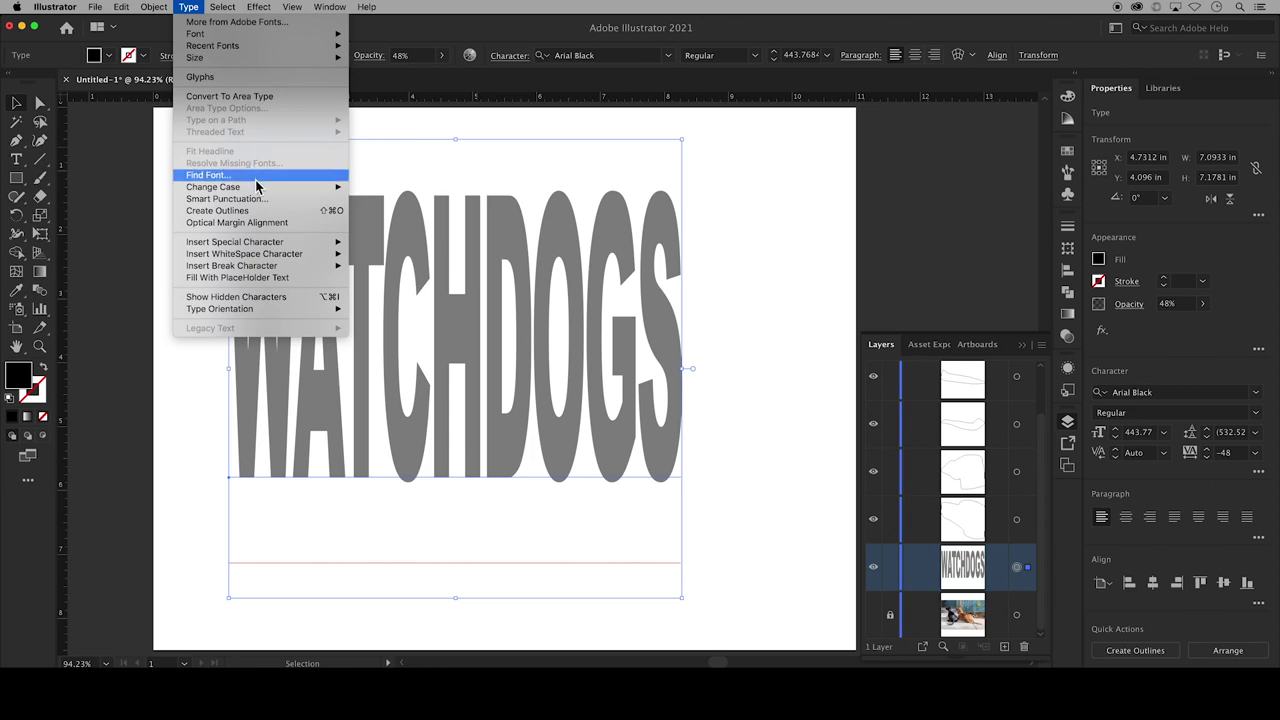
left_click(218, 211)
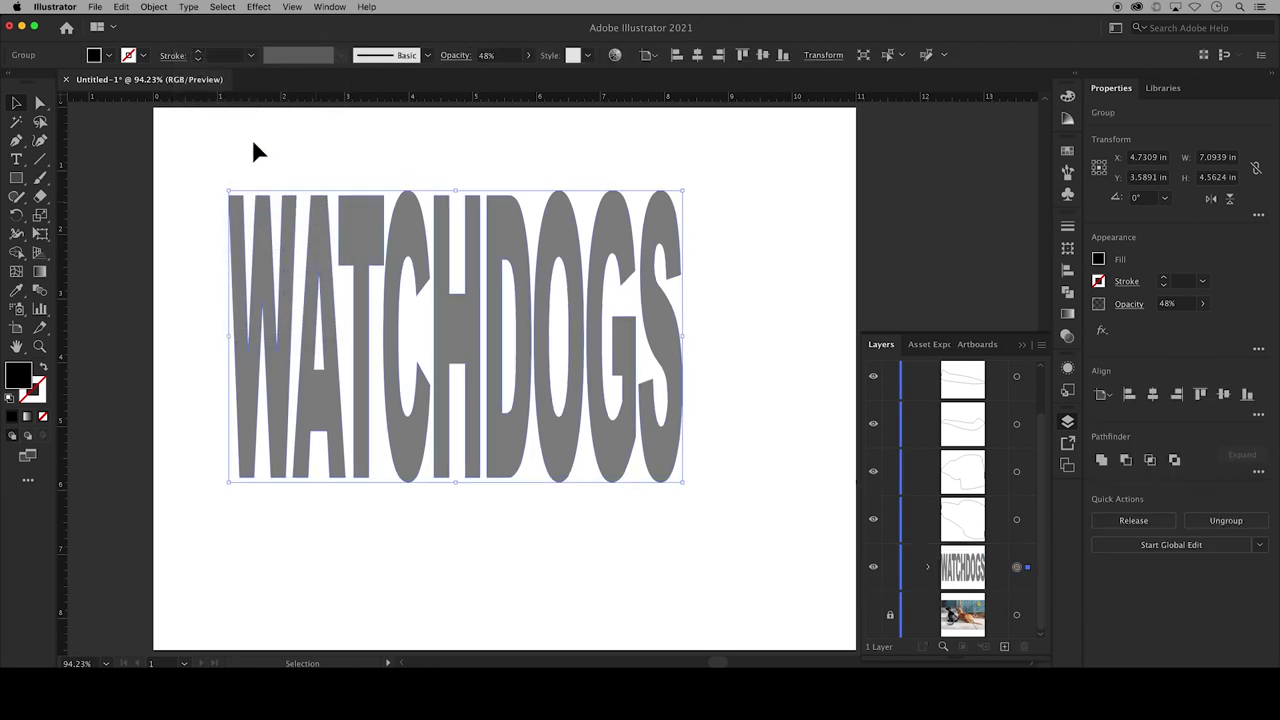
left_click(155, 8)
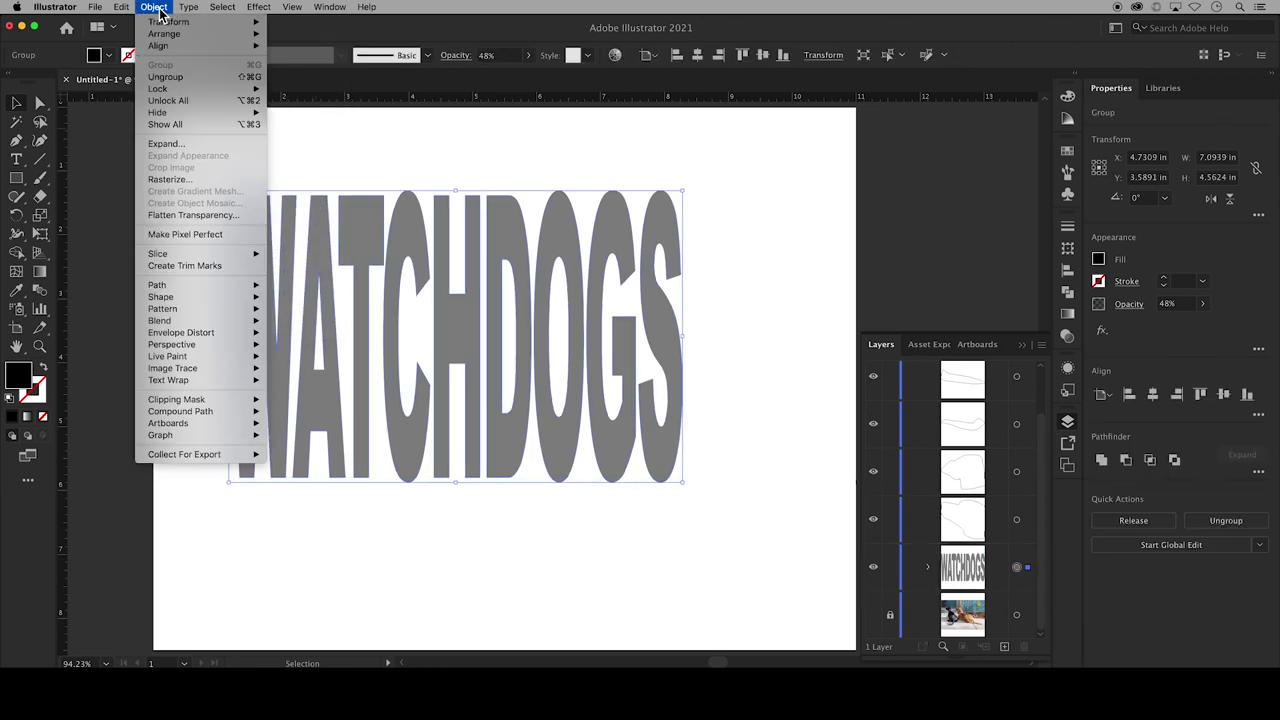
left_click(165, 79)
left_click_drag(966, 338, 981, 100)
left_click_drag(1040, 233, 1057, 147)
left_click_drag(238, 190, 855, 570)
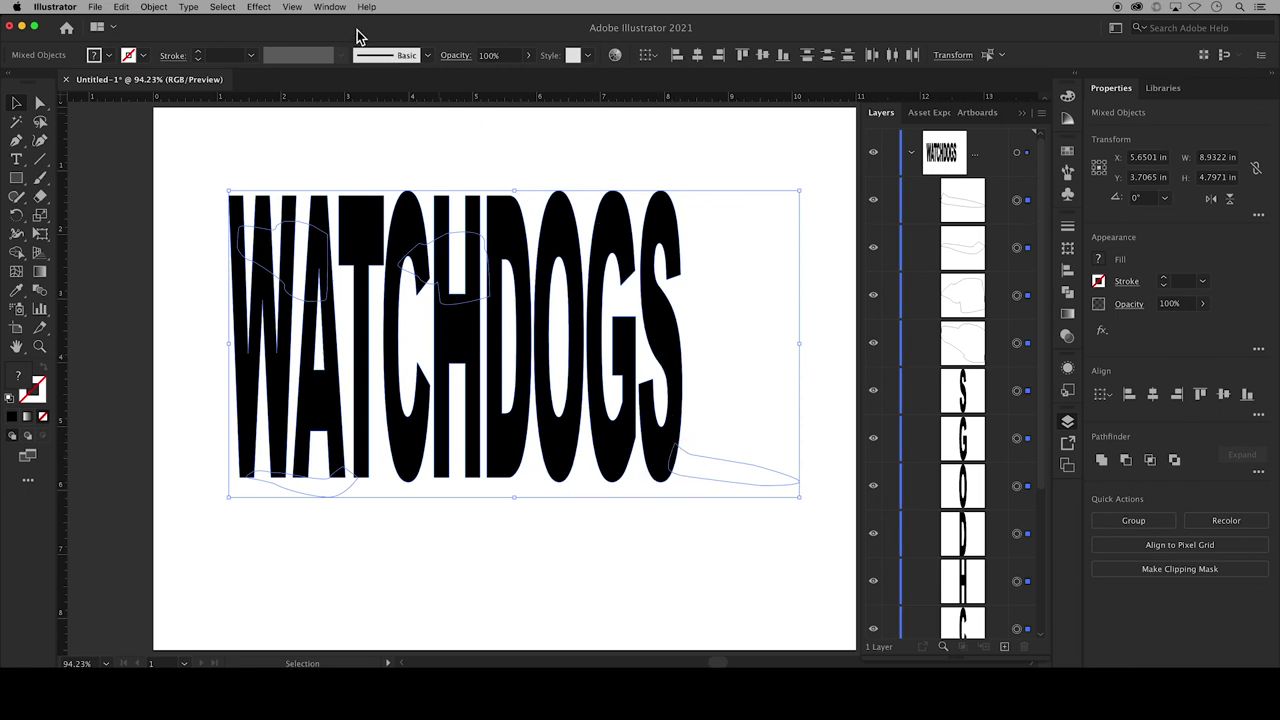
- Unite the letters and dog head and tail shapes with Pathfinder Unite
left_click(331, 7)
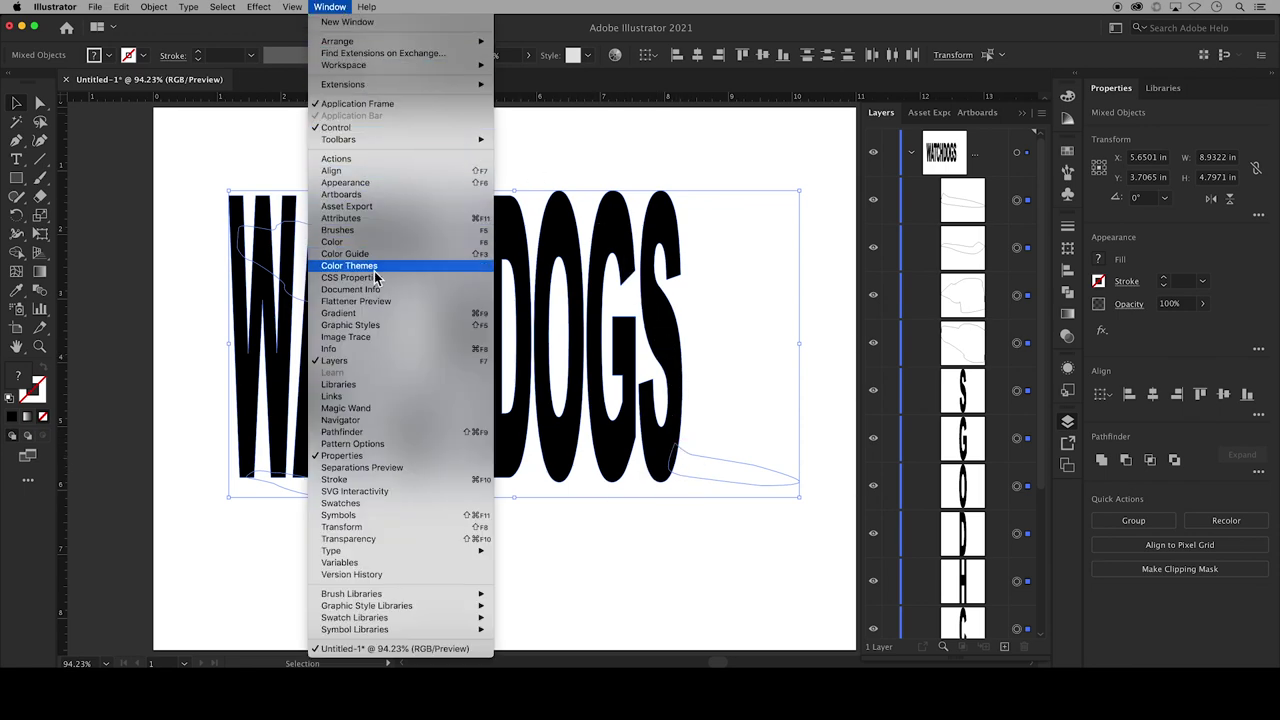
left_click(928, 80)
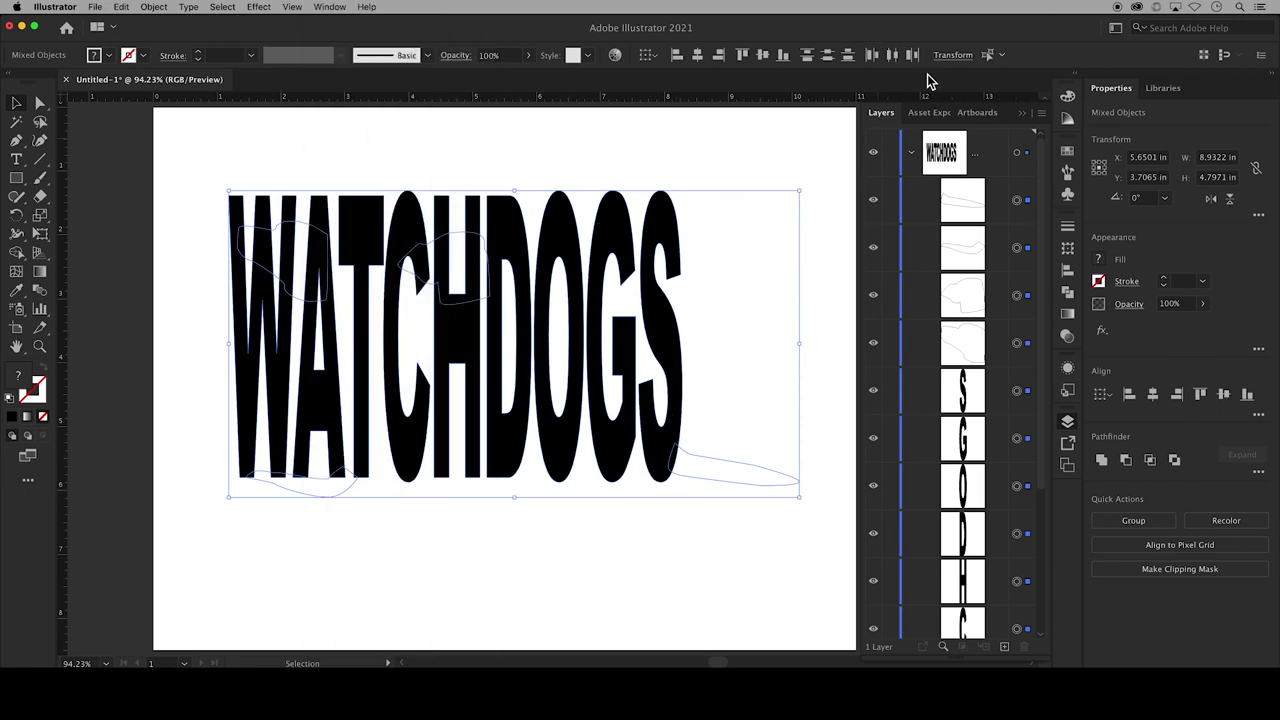
left_click(1102, 460)
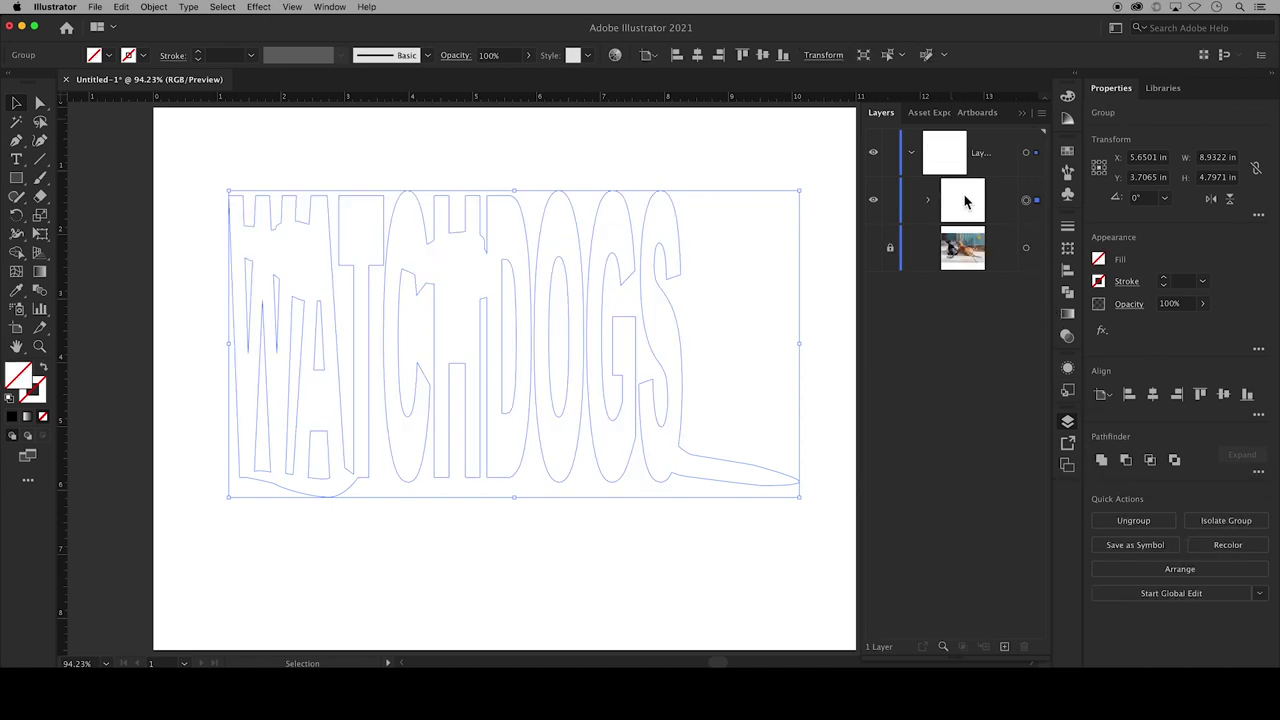
left_click(929, 200)
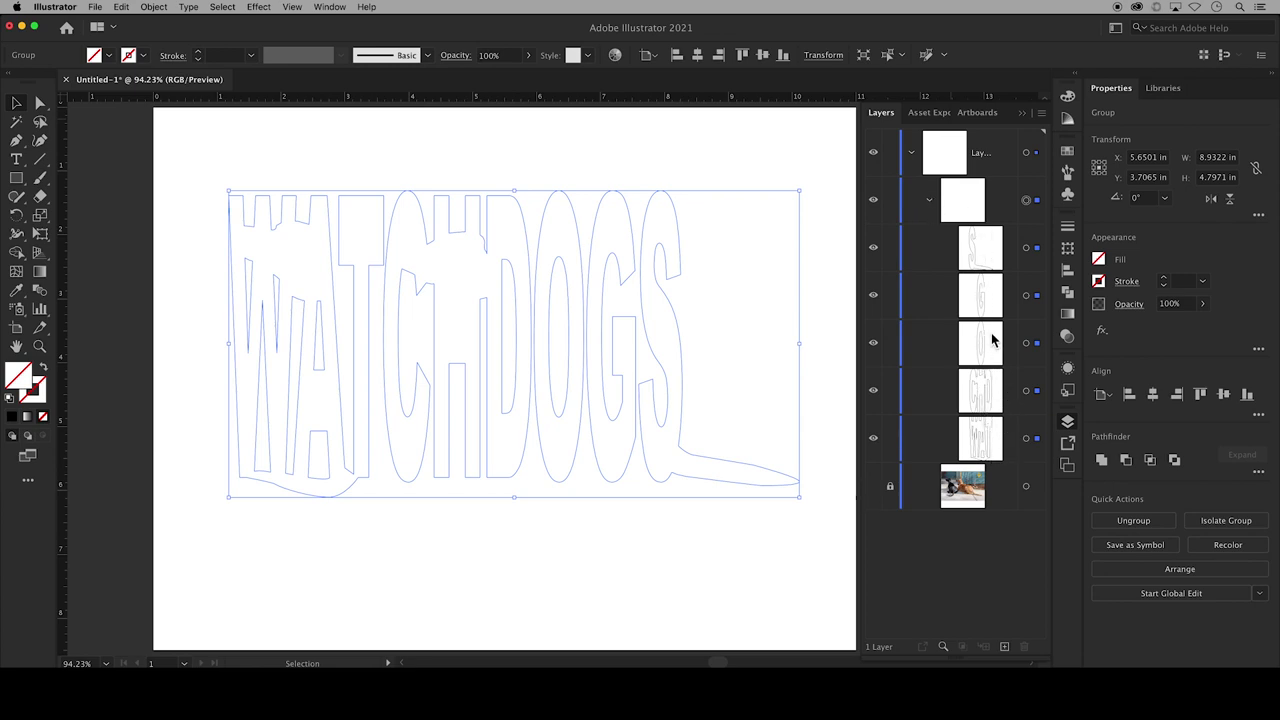
left_click(929, 200)
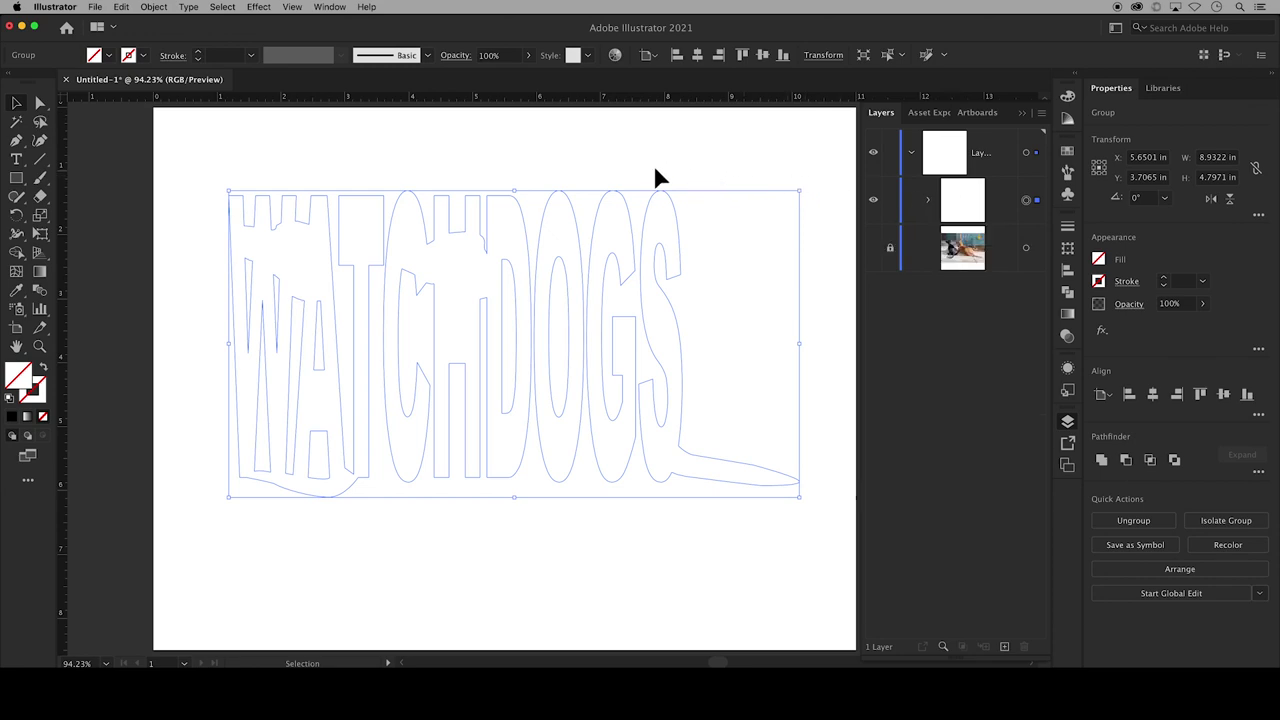
- Make the united shape a compound path and deselect it
left_click(153, 7)
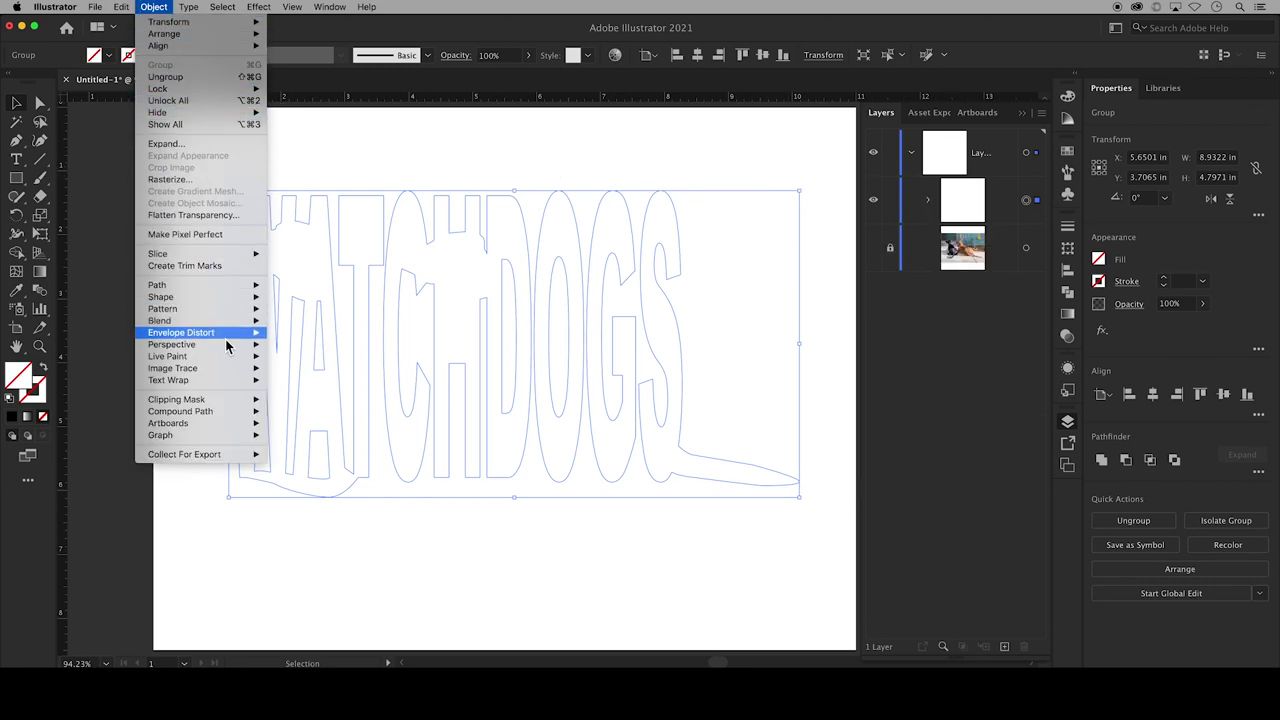
mouse_move(232, 411)
left_click(296, 414)
left_click(143, 393)
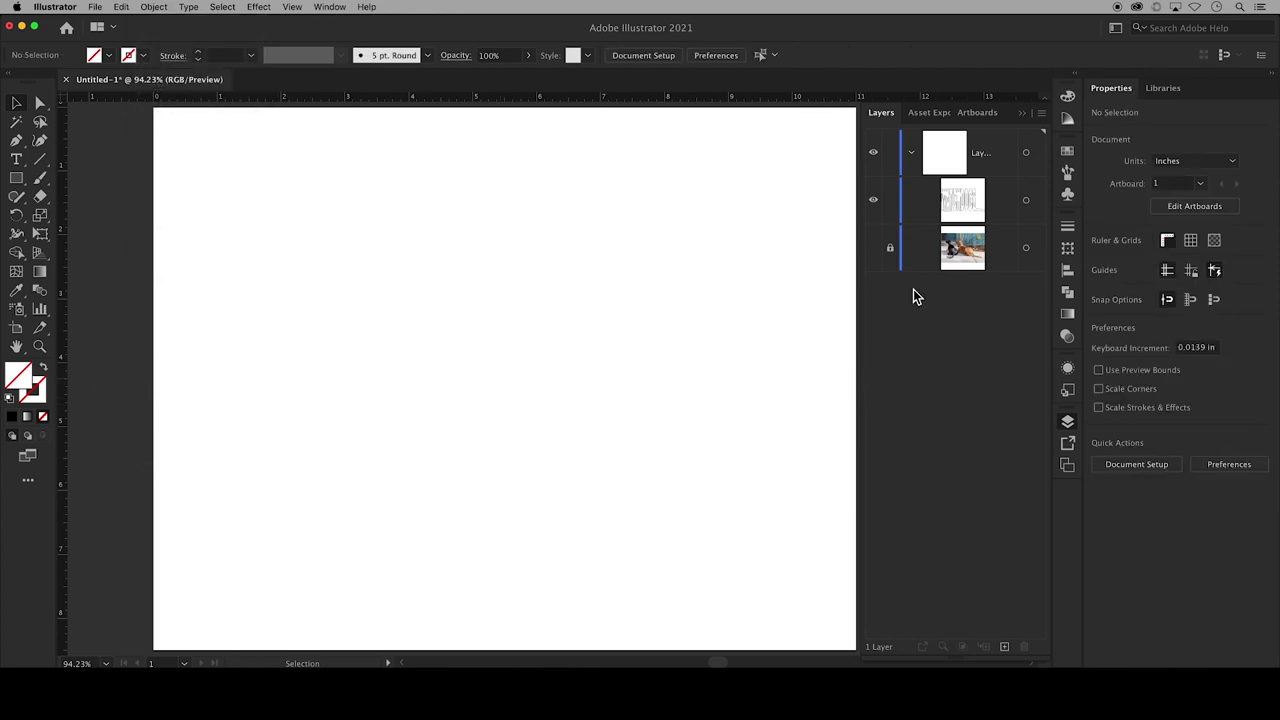
- Show and unlock the dog photo, select it with the WATCHDOGS shape, and make a clipping mask
left_click(873, 248)
left_click(891, 249)
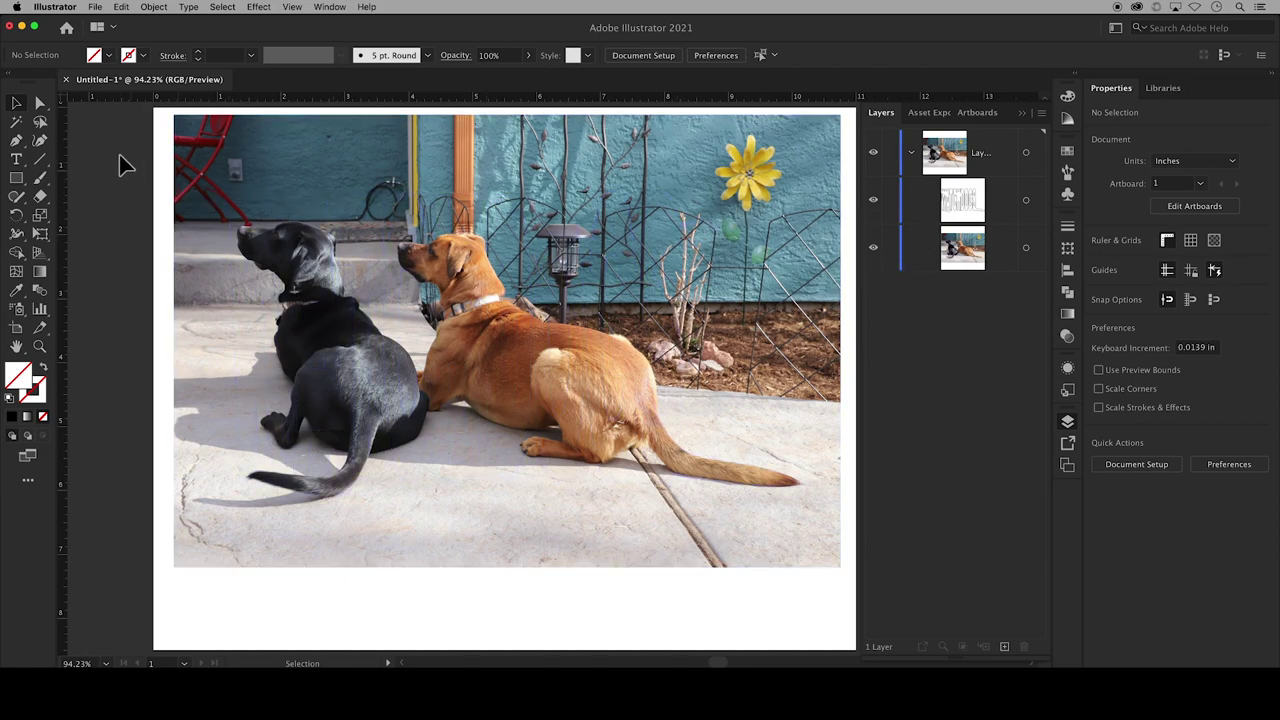
left_click_drag(113, 143, 820, 599)
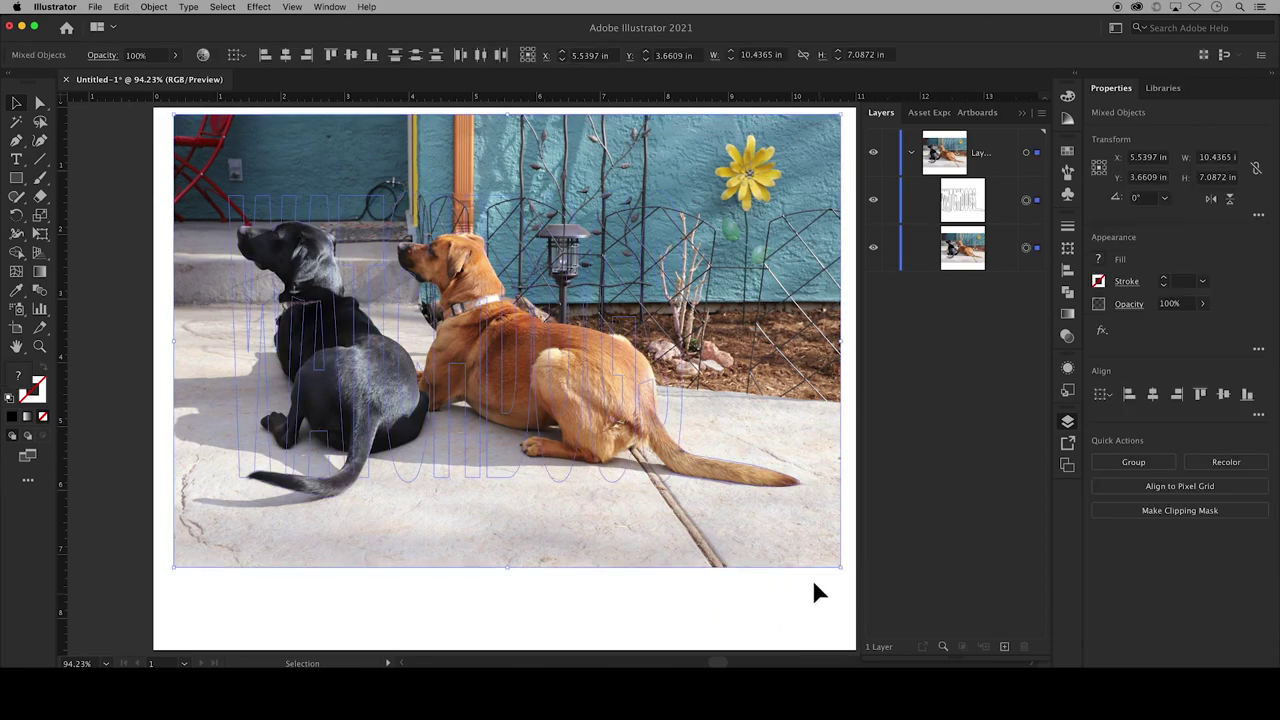
left_click(155, 8)
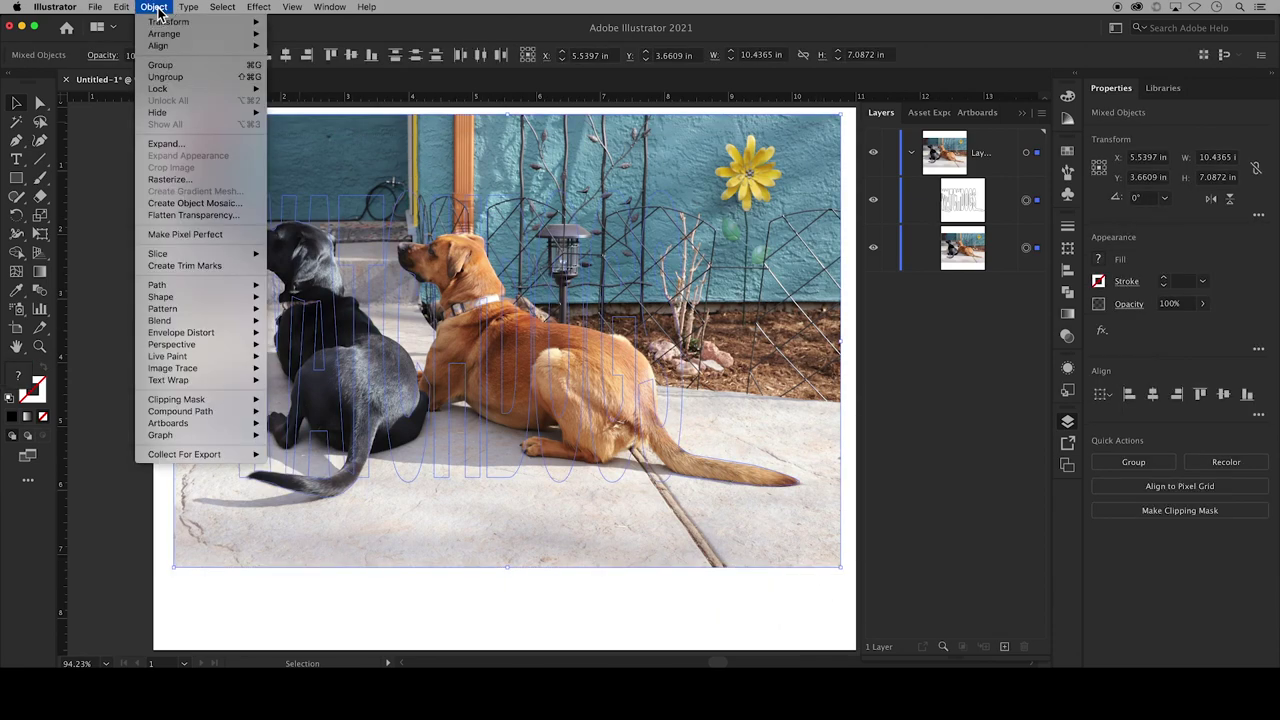
mouse_move(211, 401)
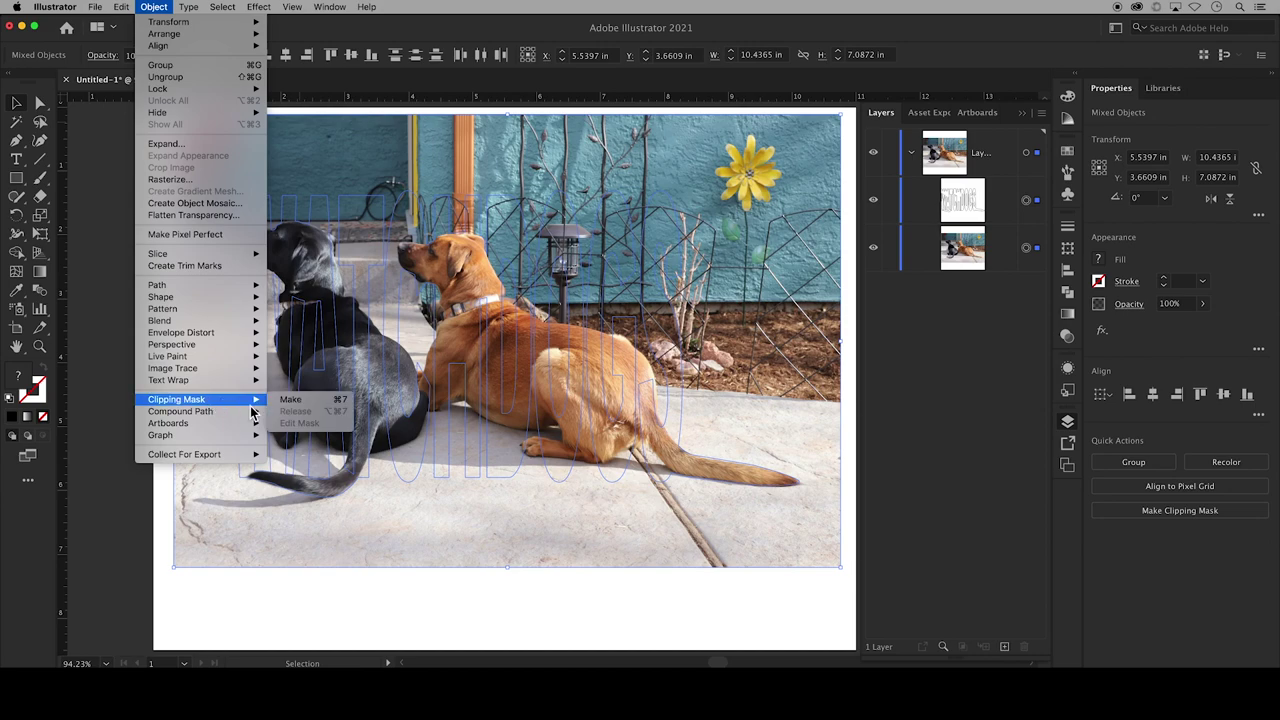
left_click(313, 401)
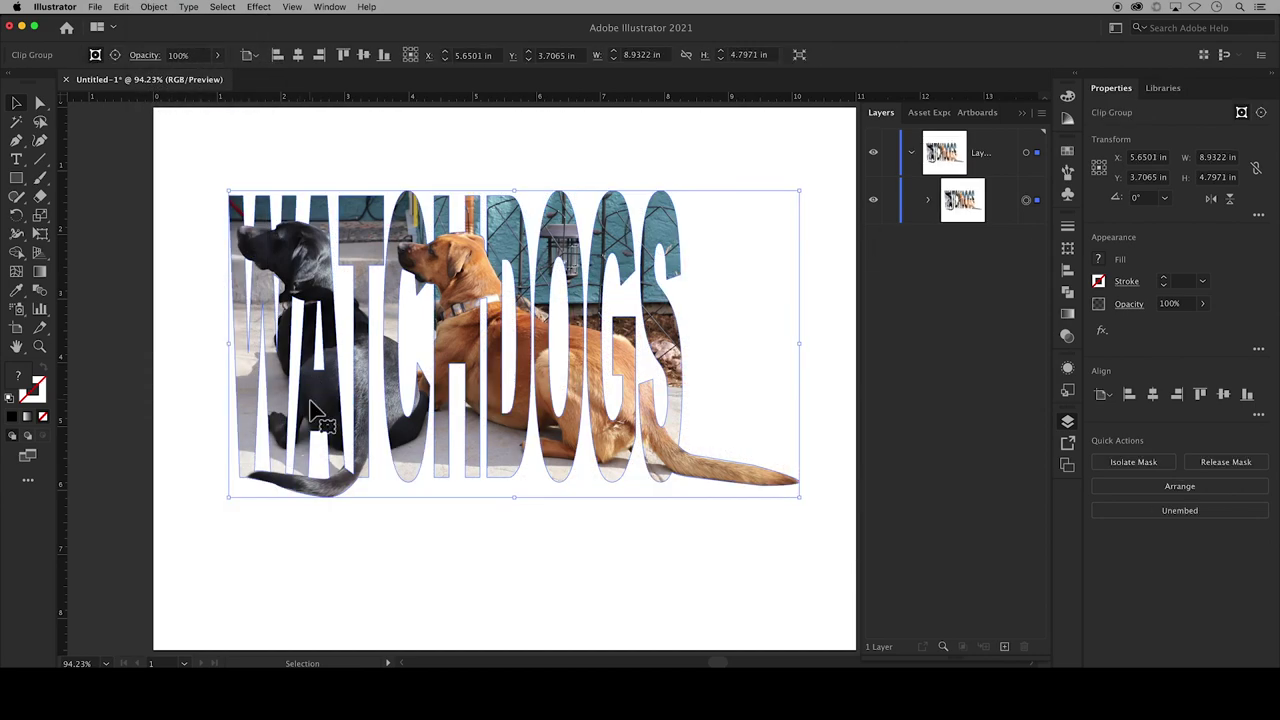
left_click(125, 395)
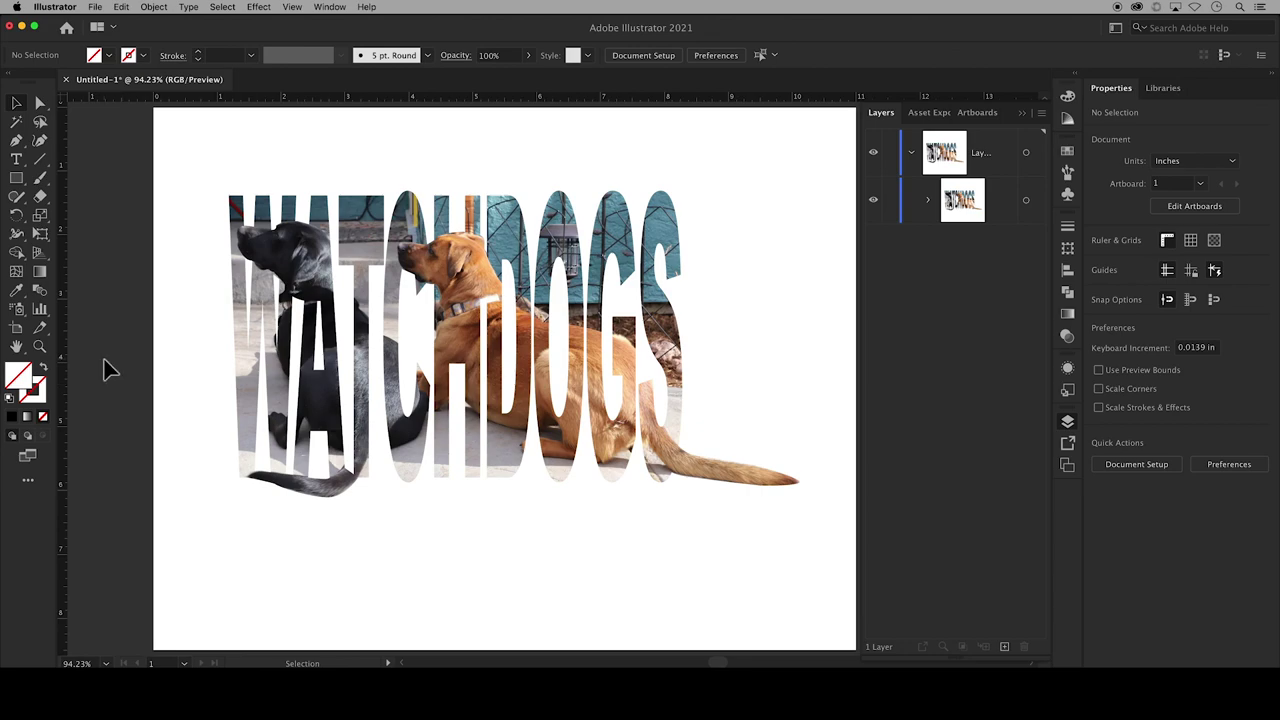
- Pull the artboard's top, left and bottom-right edges in to fit the artwork
left_click(18, 334)
left_click_drag(511, 108, 517, 180)
left_click_drag(857, 651, 810, 506)
left_click_drag(155, 345, 207, 343)
key("Escape")
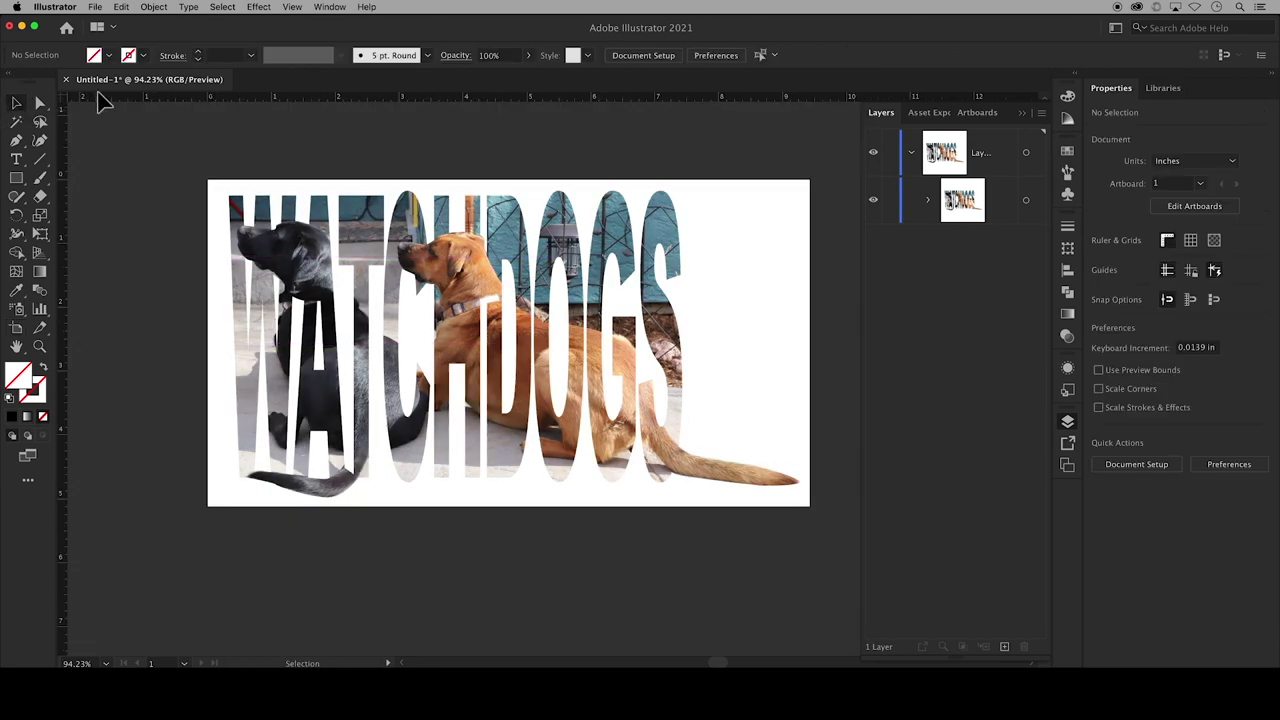
- Save As into Creative Cloud Files > DD1, naming the file with the author's name plus 'U03.3 TextClippingMask'
left_click(100, 8)
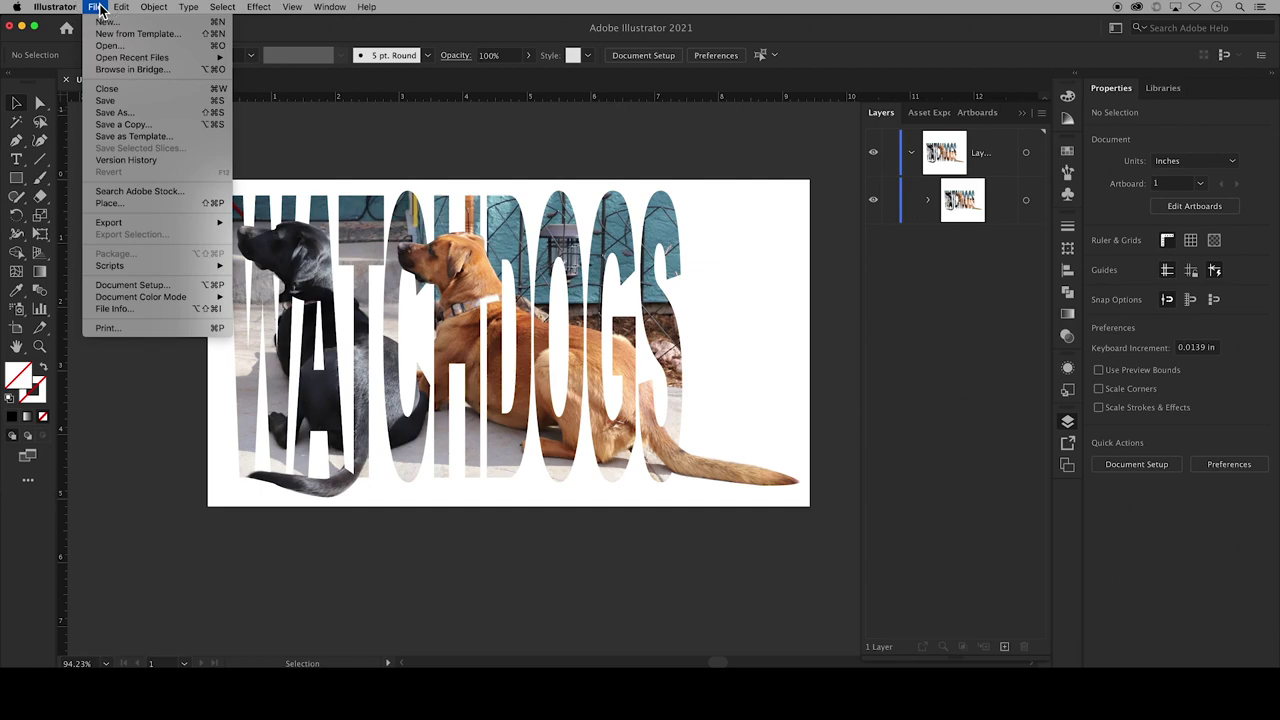
left_click(108, 112)
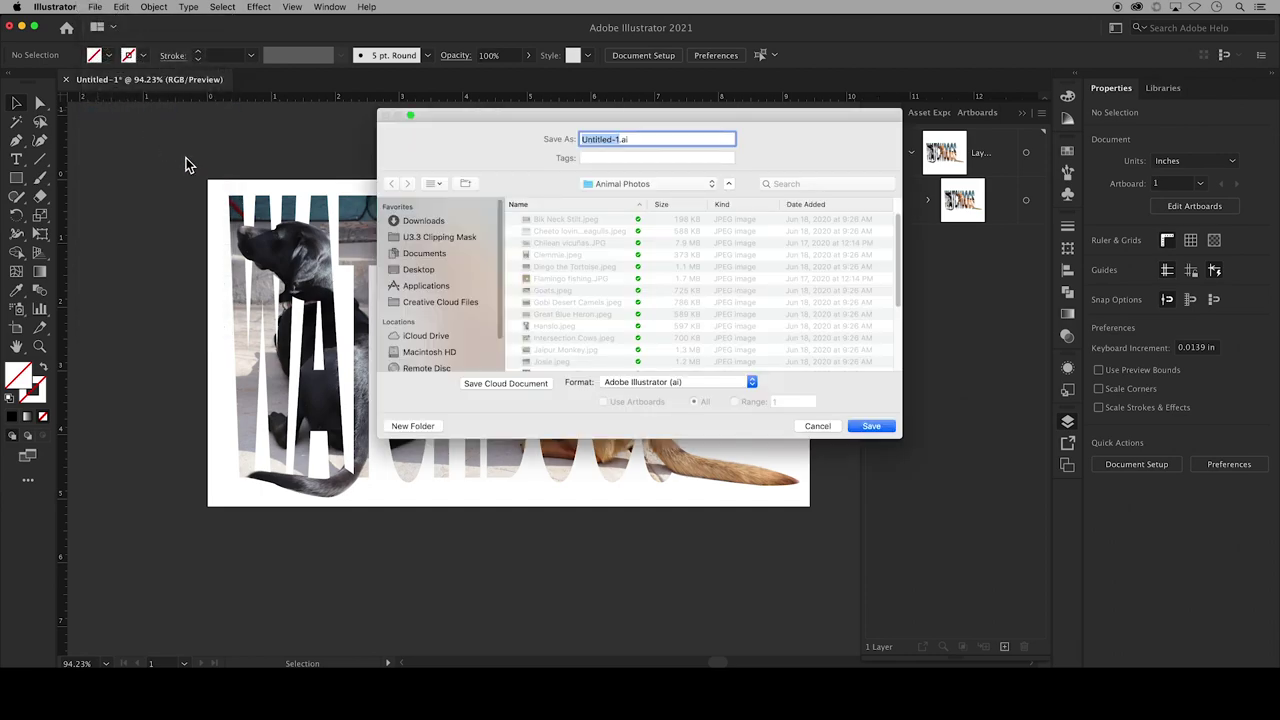
left_click(428, 301)
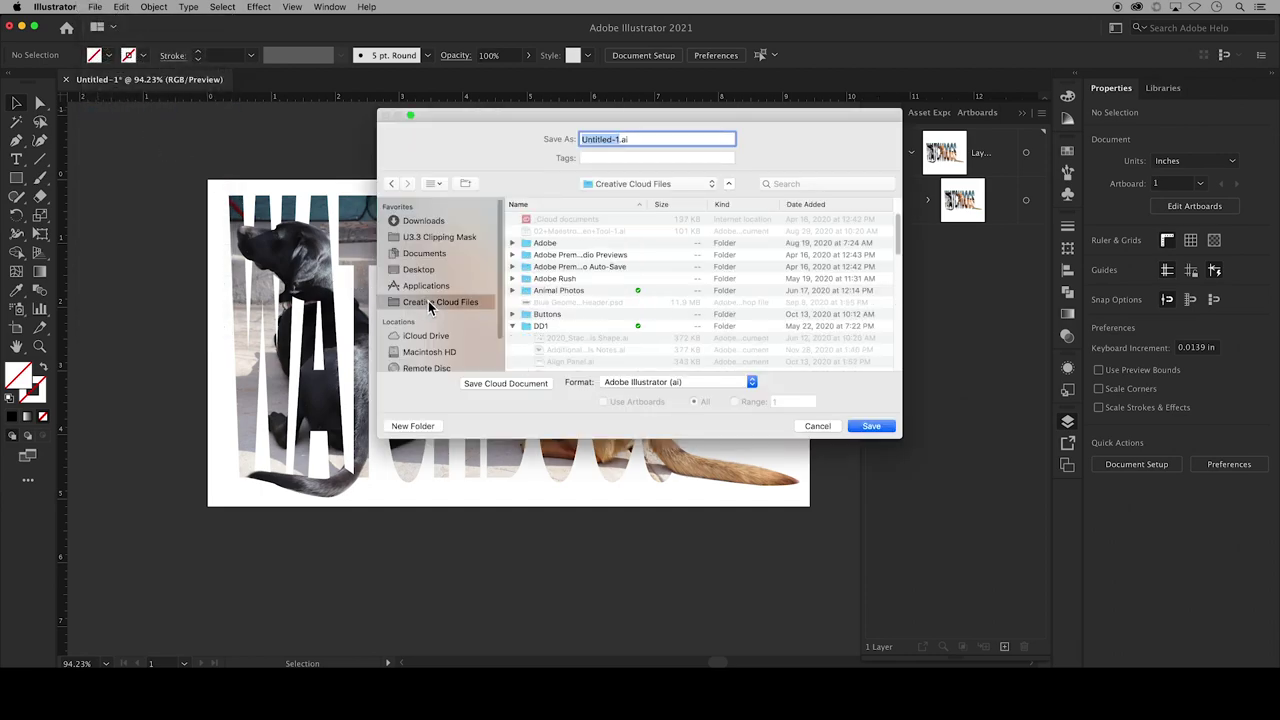
double_click(558, 330)
left_click_drag(620, 142, 572, 139)
type("StaceyC")
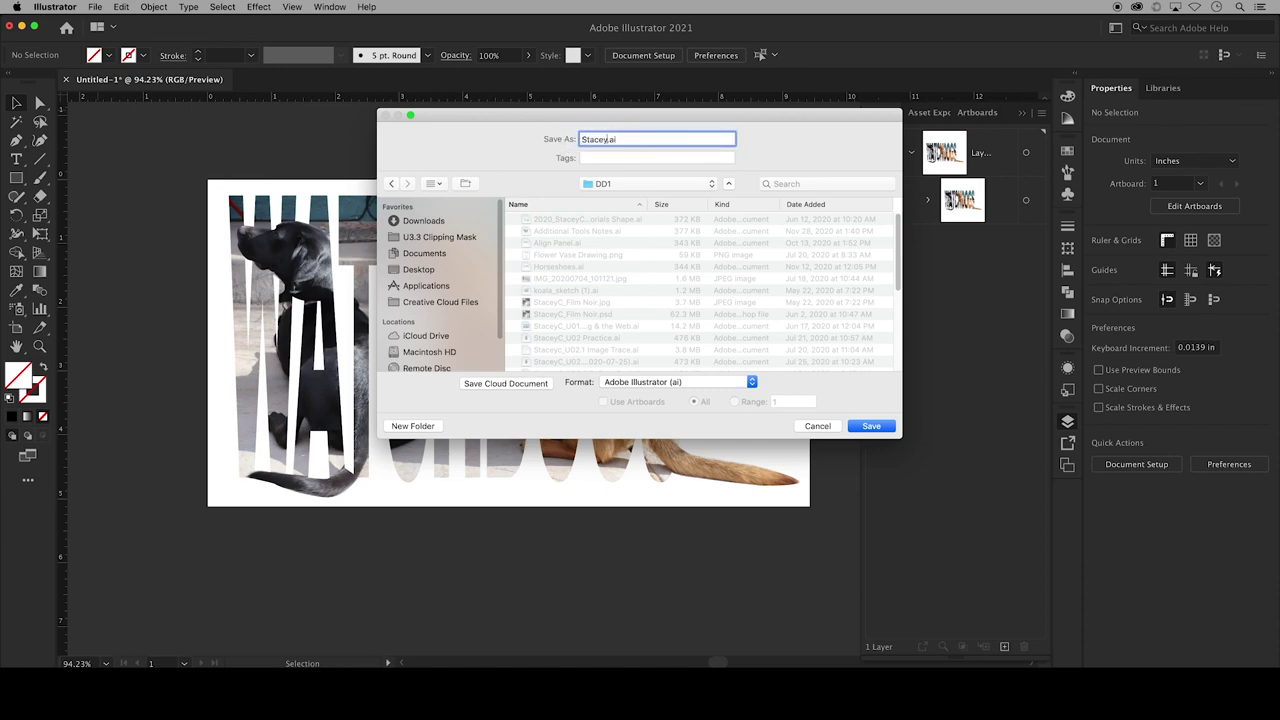
type("_U03.3 TextClippingMask")
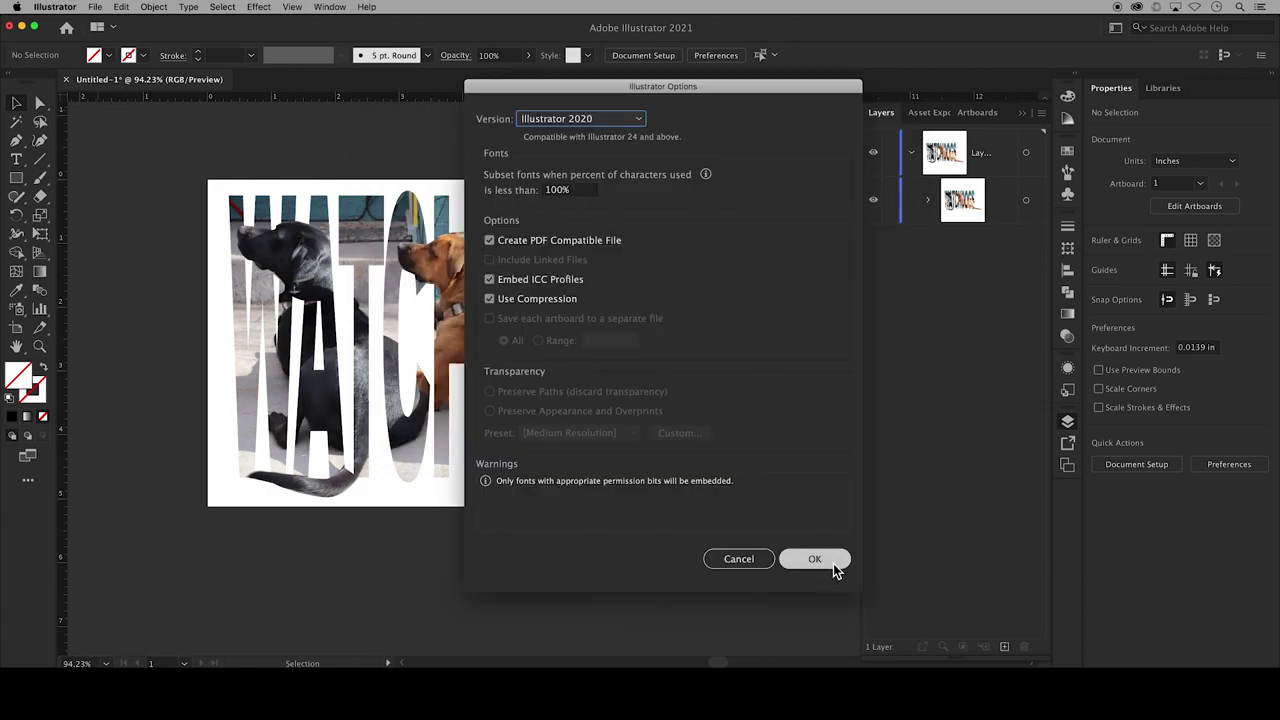